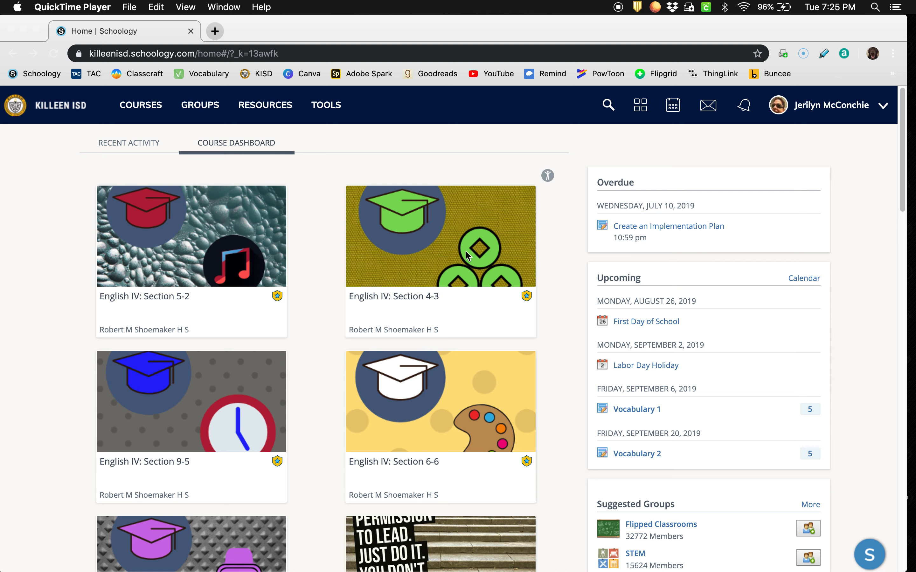
Start a new assignment named "Assignment 1" in the English IV: Section 9-5 course
left_click(235, 384)
left_click(238, 388)
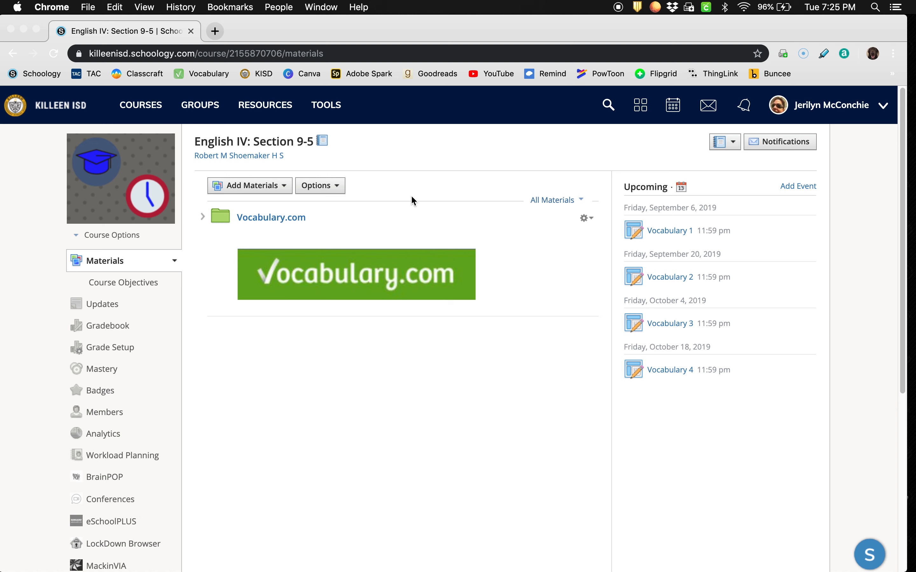
left_click(285, 188)
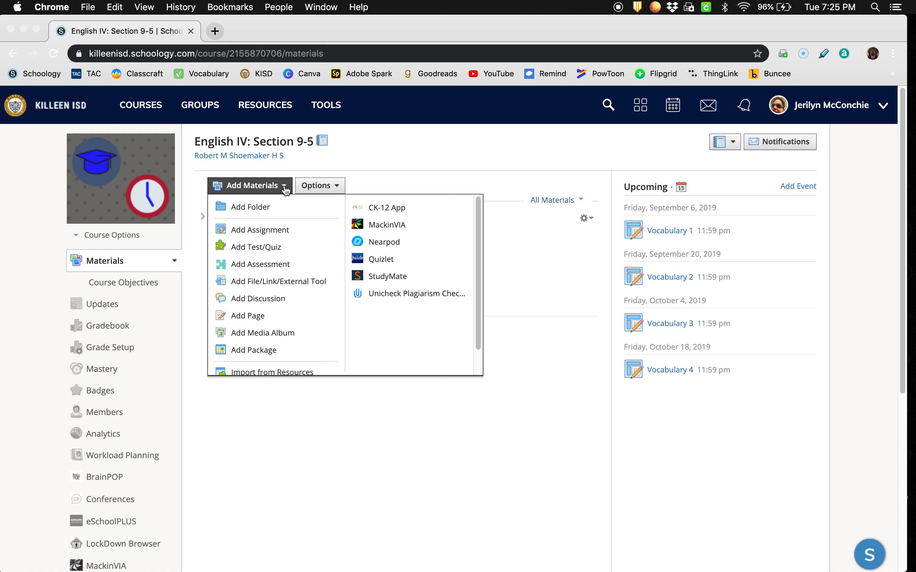
left_click(271, 232)
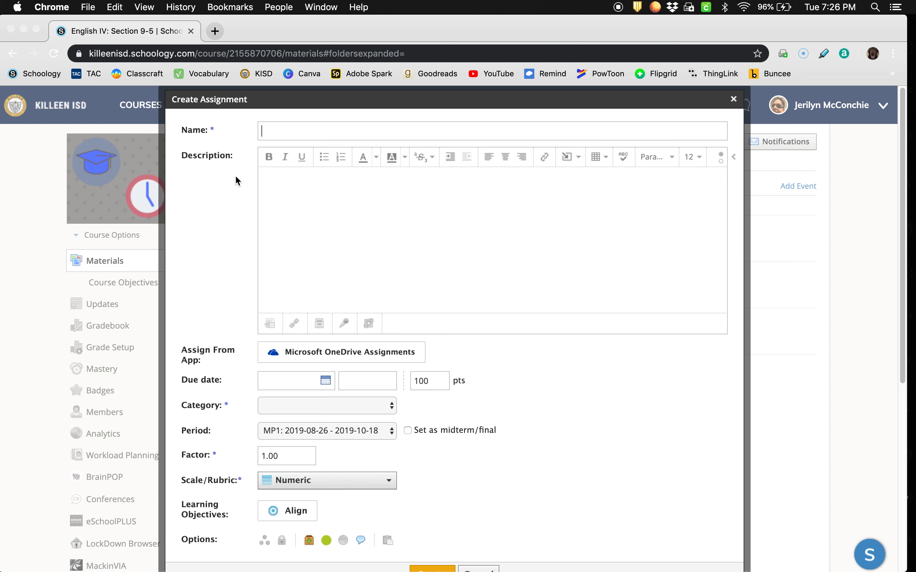
type("Assignment 1")
Attach the desktop file "Screen Shot 2019-08-13 at 8.14.55 AM.png" to the assignment description
left_click(275, 184)
left_click(271, 324)
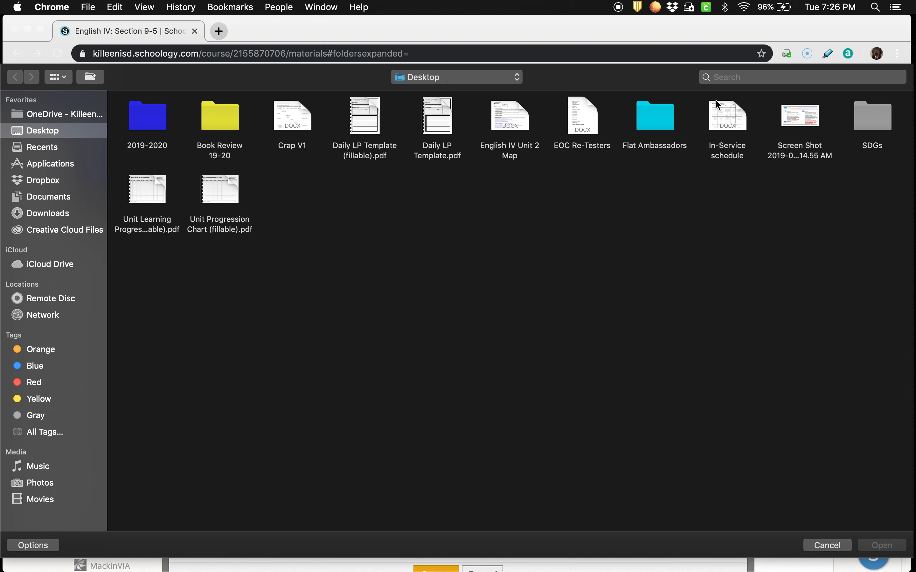
double_click(803, 120)
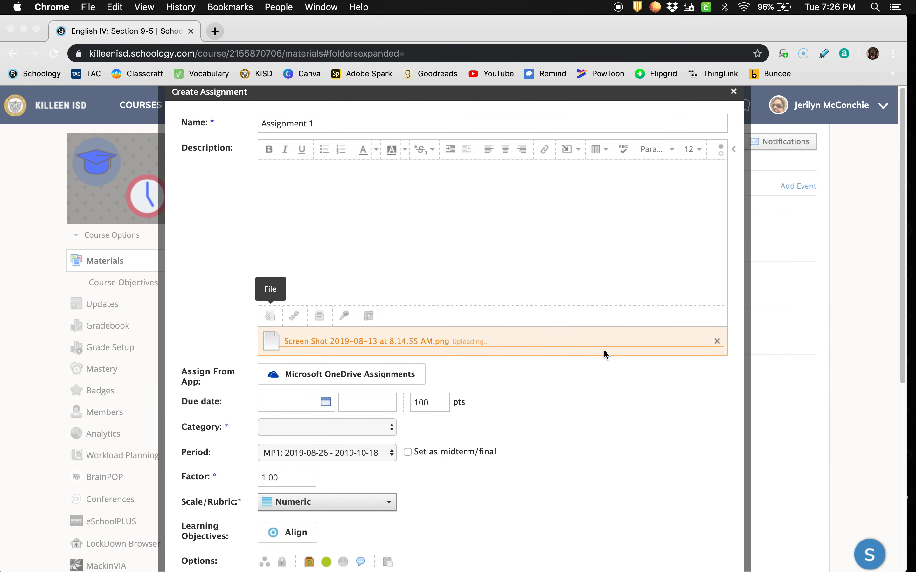
Write the first paragraph of the description: "Download the file and look at it in your group."
left_click(297, 175)
type("Download the file")
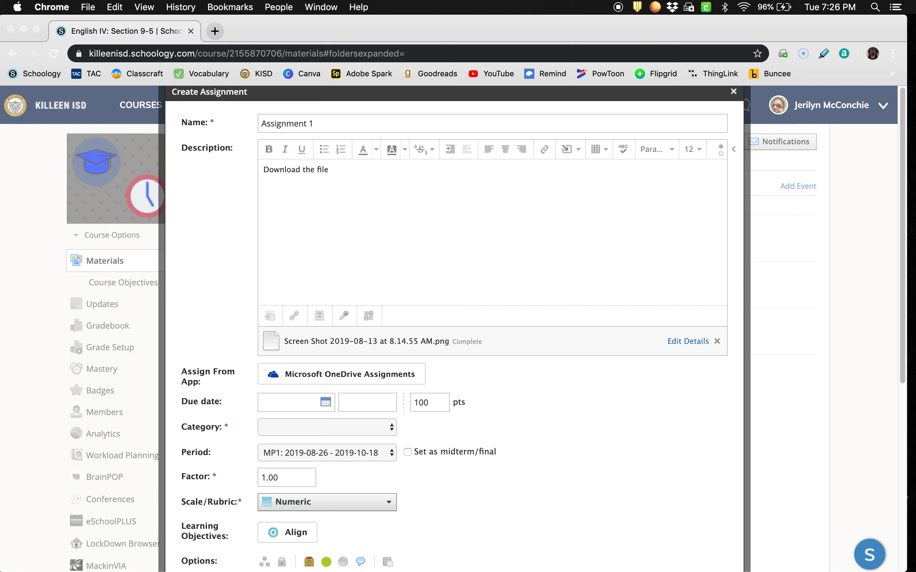
type(" and look i")
type("t at it in your group")
Add a second description paragraph: "Create a Word Document with the answers to the questions on the downloaded picture."
type("eate")
type(" a")
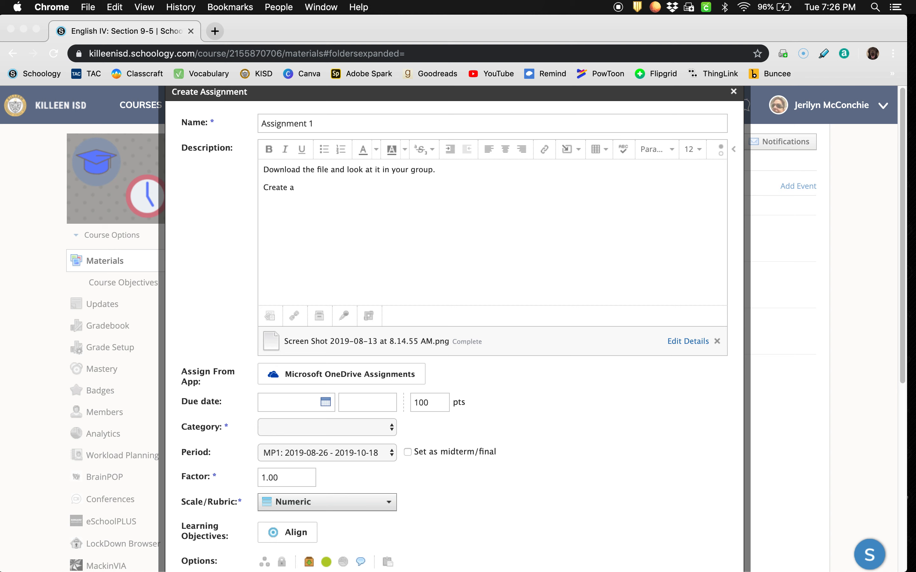
type(" Word Document with t")
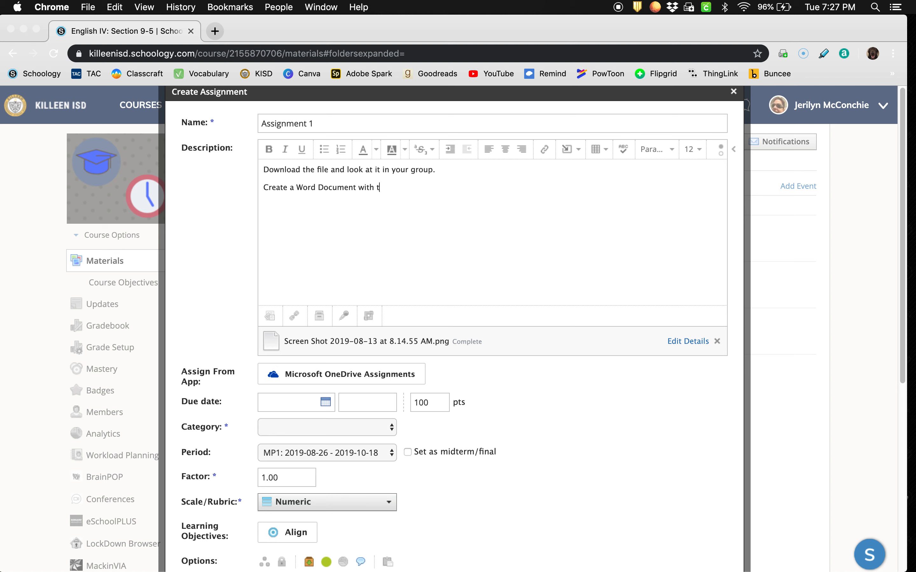
type("he answers to the")
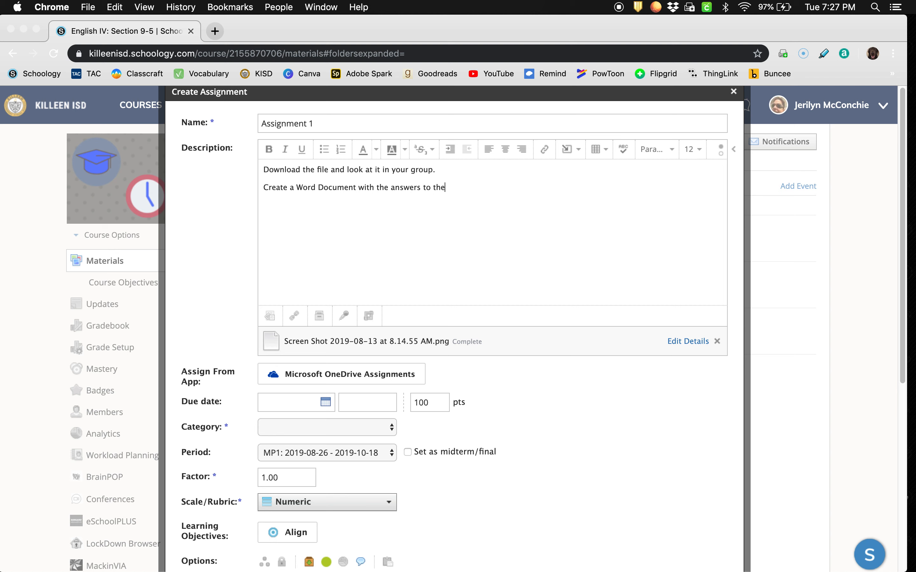
type(" questions on the downloaded picture.")
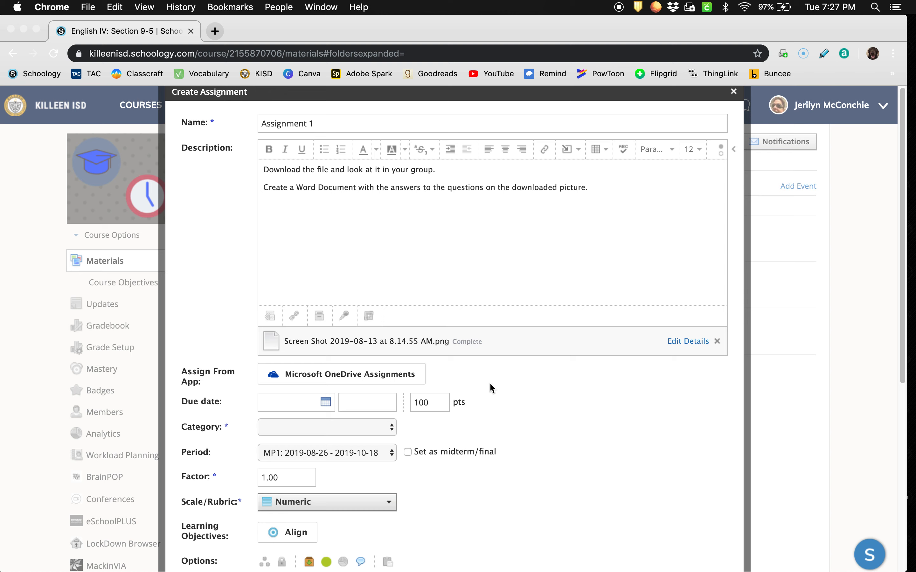
Set the assignment's due date to 8/30/19
scroll(489, 383, "down", 8)
scroll(530, 366, "up", 8)
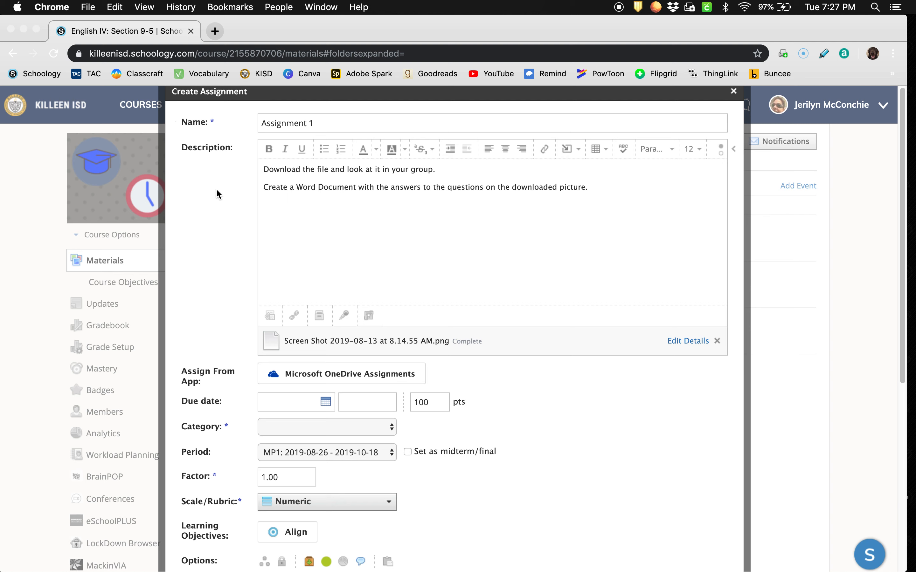
left_click(322, 405)
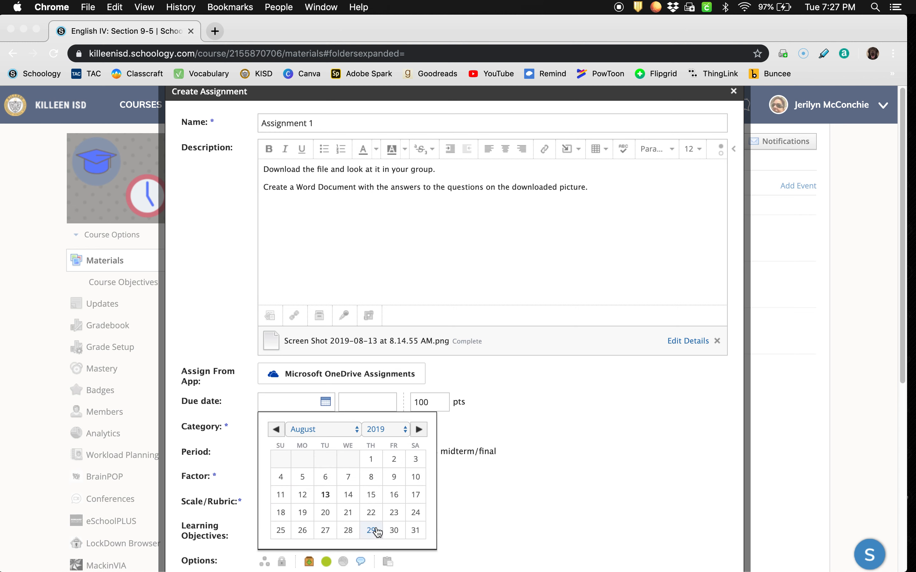
left_click(392, 530)
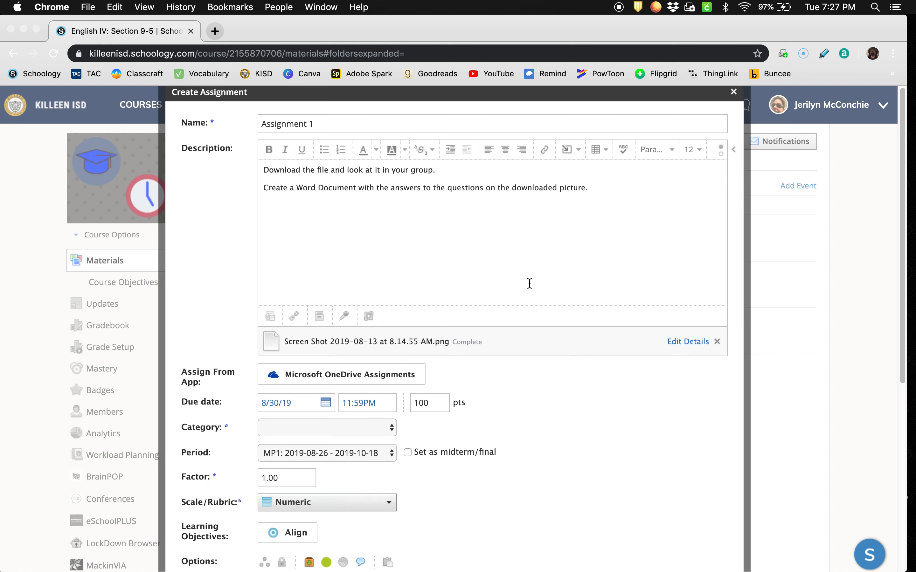
Set the assignment's grading category to Formative
scroll(527, 352, "down", 1)
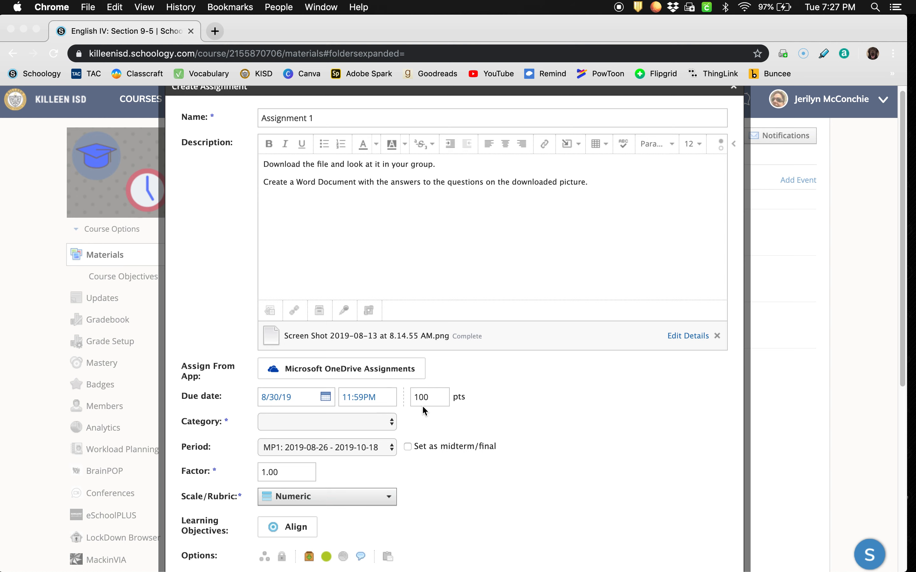
scroll(420, 384, "down", 2)
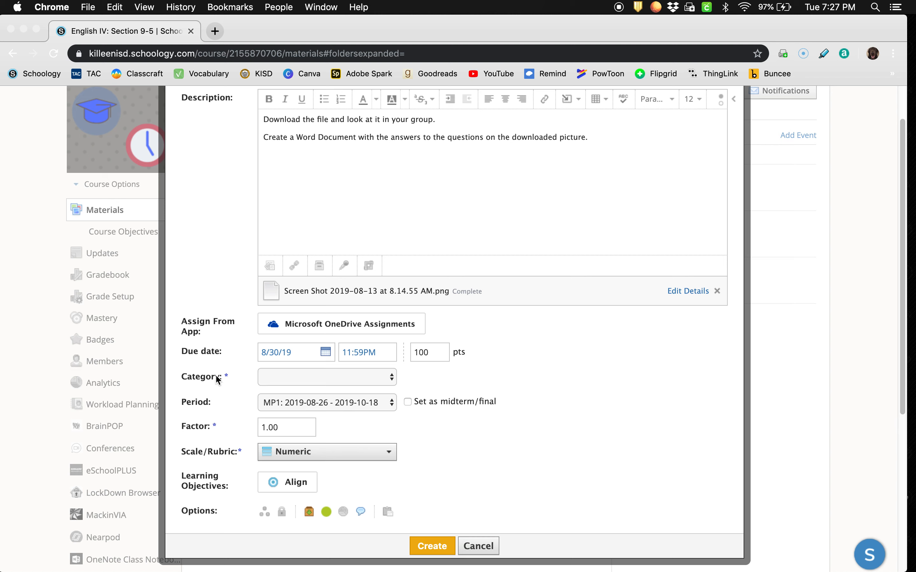
left_click(394, 380)
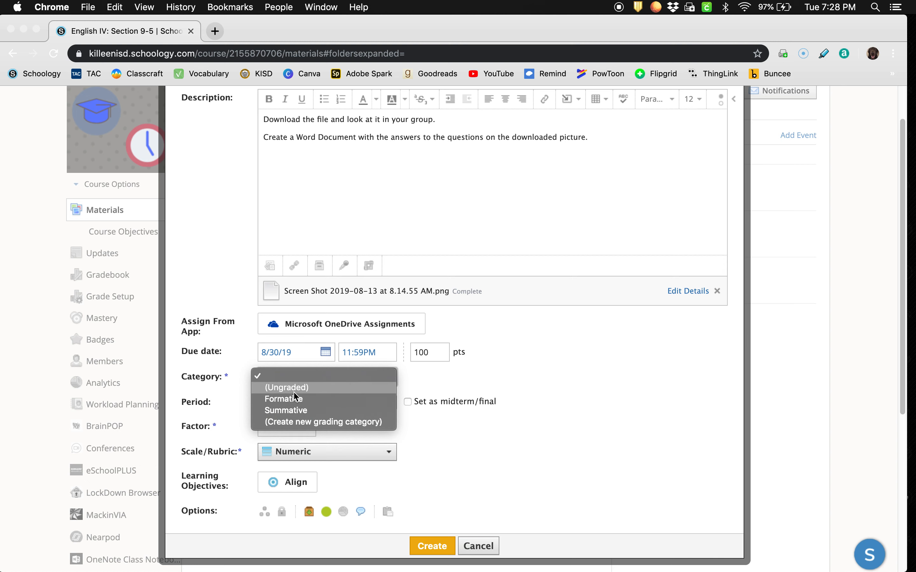
key("Escape")
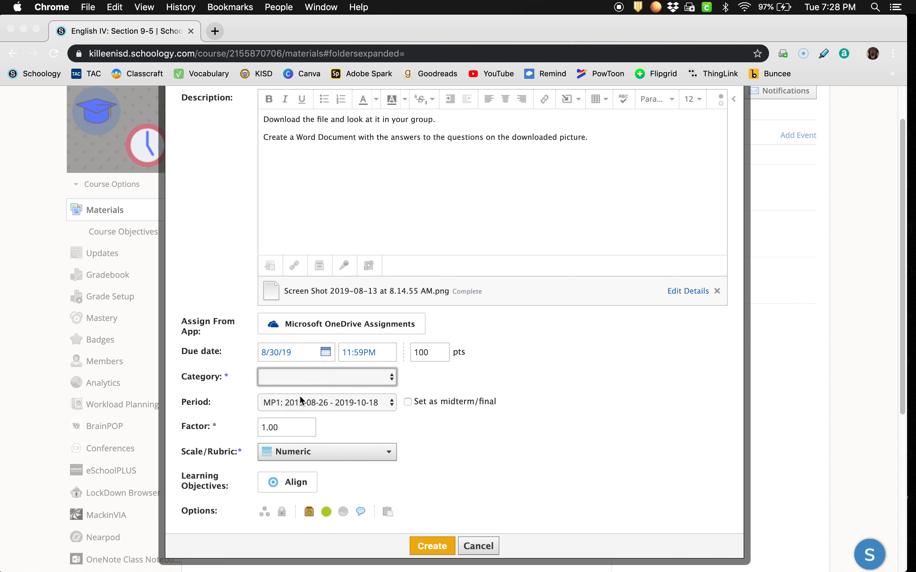
Start aligning learning objectives and browse the state standards to Texas, Essential Knowledge and Skills
scroll(520, 386, "down", 5)
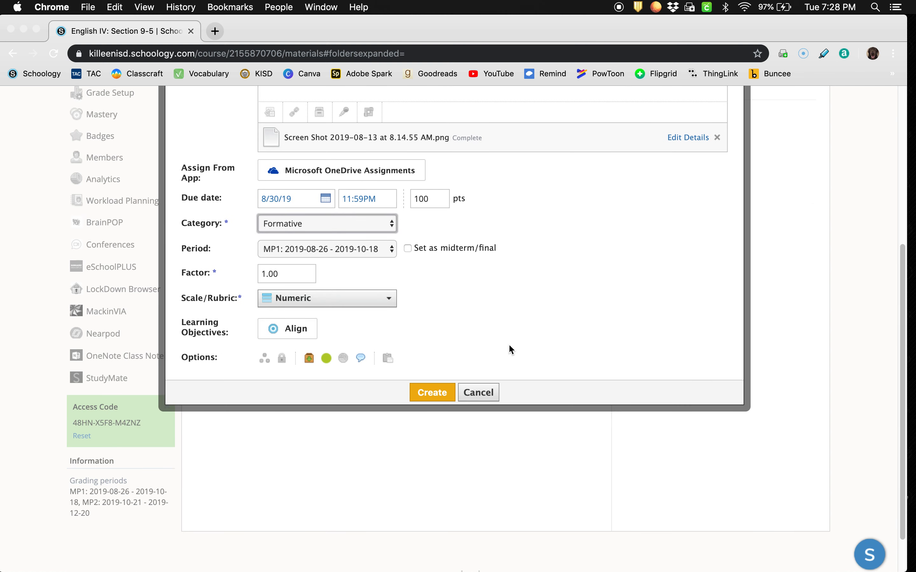
scroll(510, 343, "up", 1)
scroll(494, 290, "up", 6)
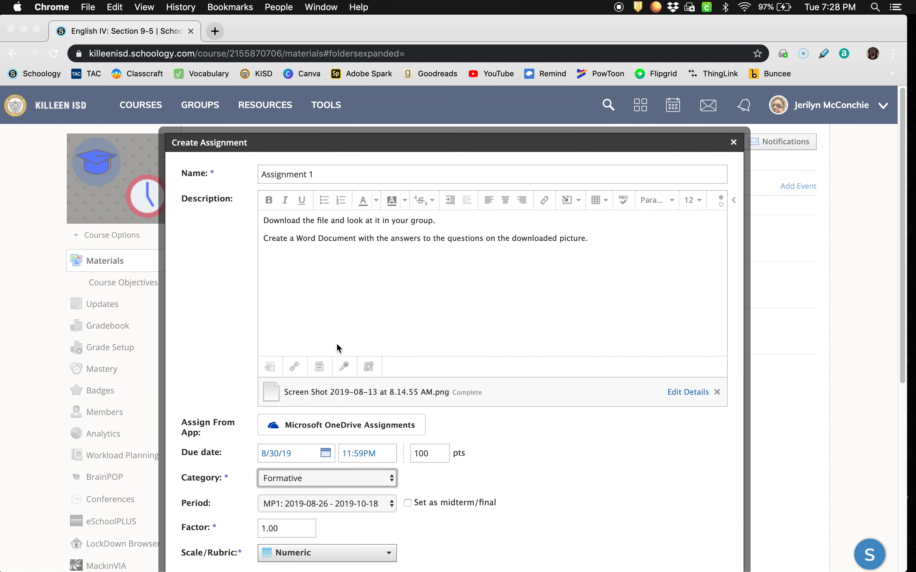
scroll(492, 362, "down", 4)
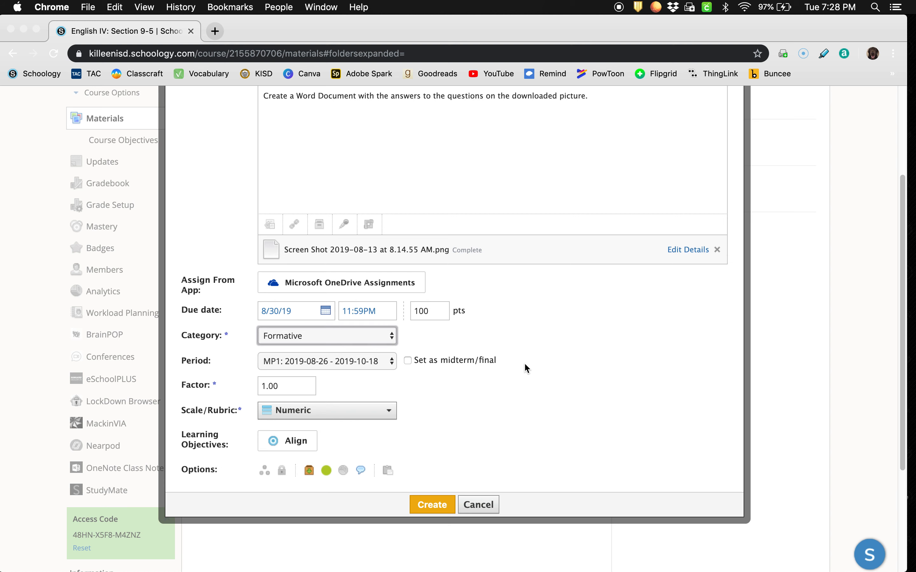
left_click(295, 442)
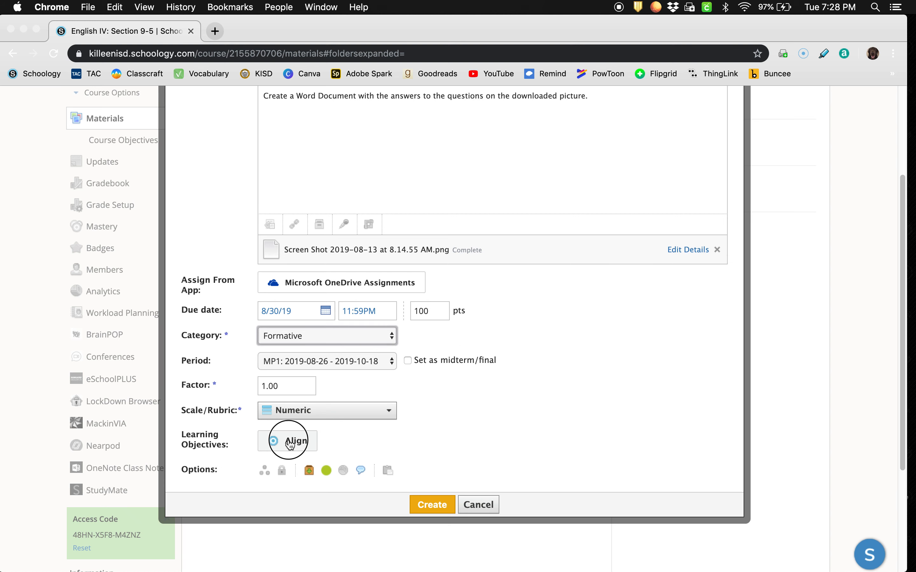
scroll(326, 301, "down", 1)
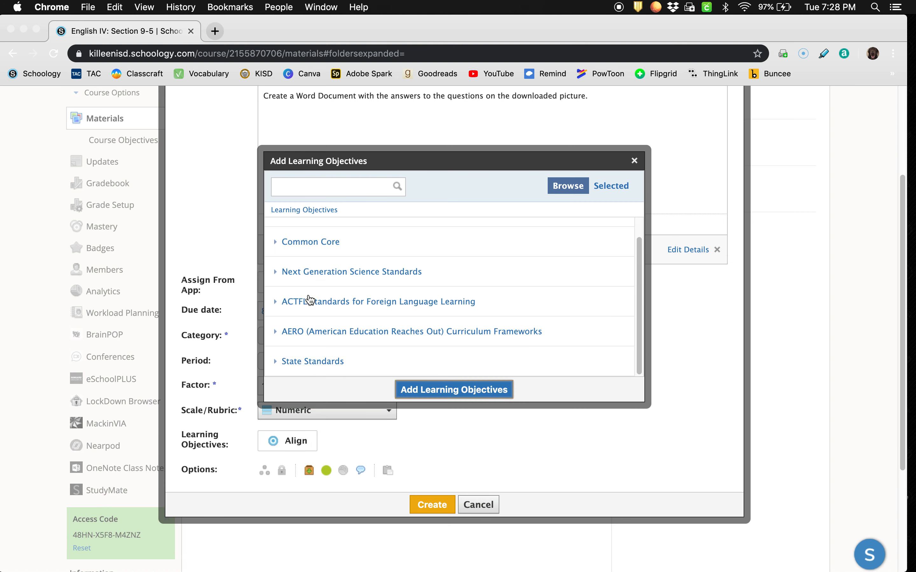
left_click(308, 362)
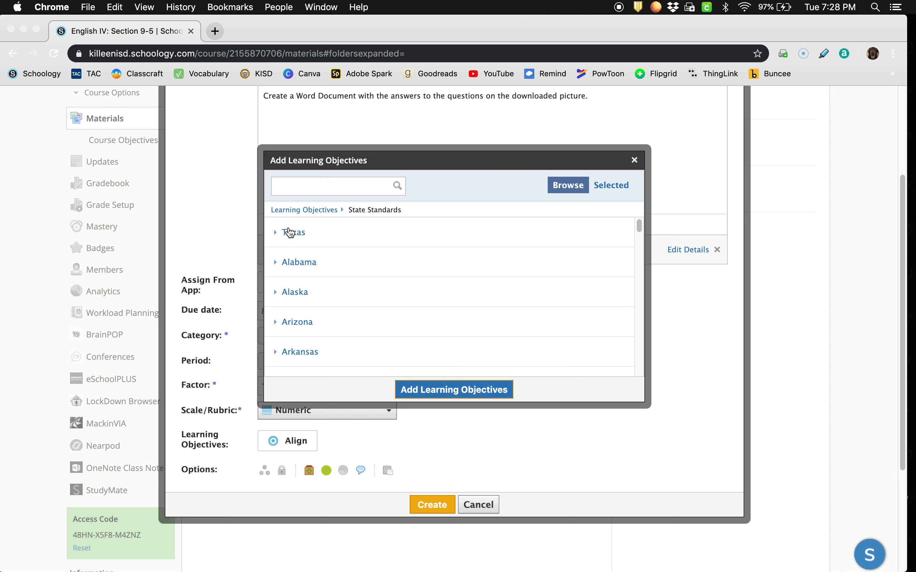
left_click(295, 233)
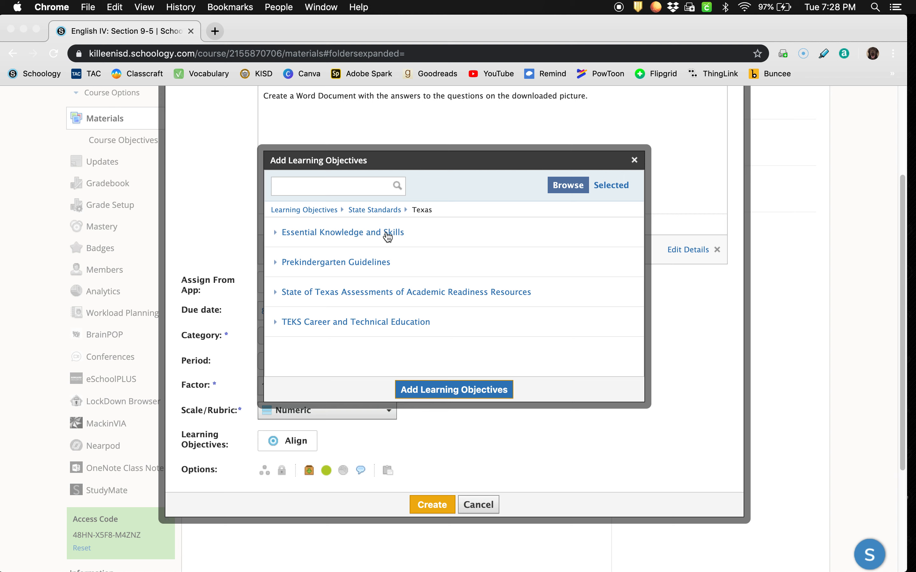
left_click(357, 234)
Open the Languages Other than English (2014) standards within the Texas Essential Knowledge and Skills
scroll(349, 286, "down", 3)
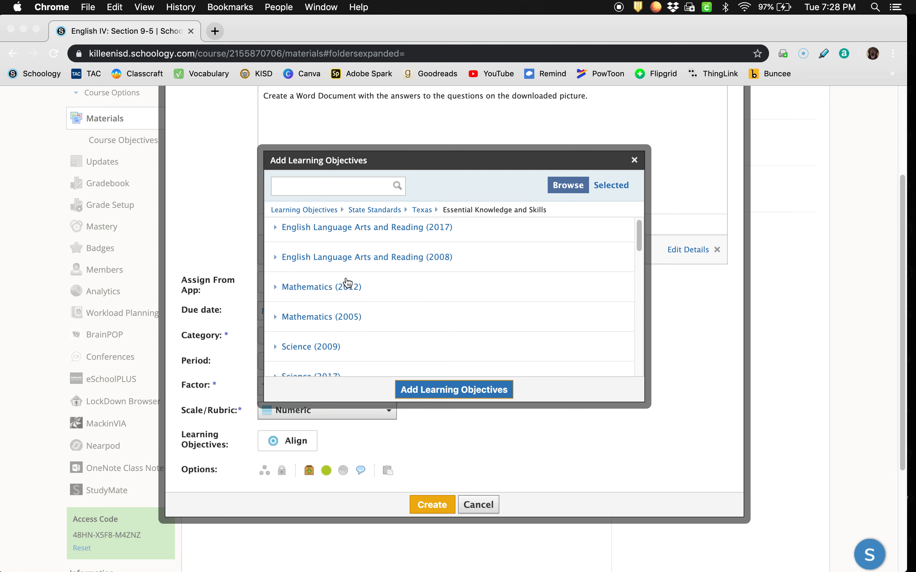
scroll(349, 286, "down", 8)
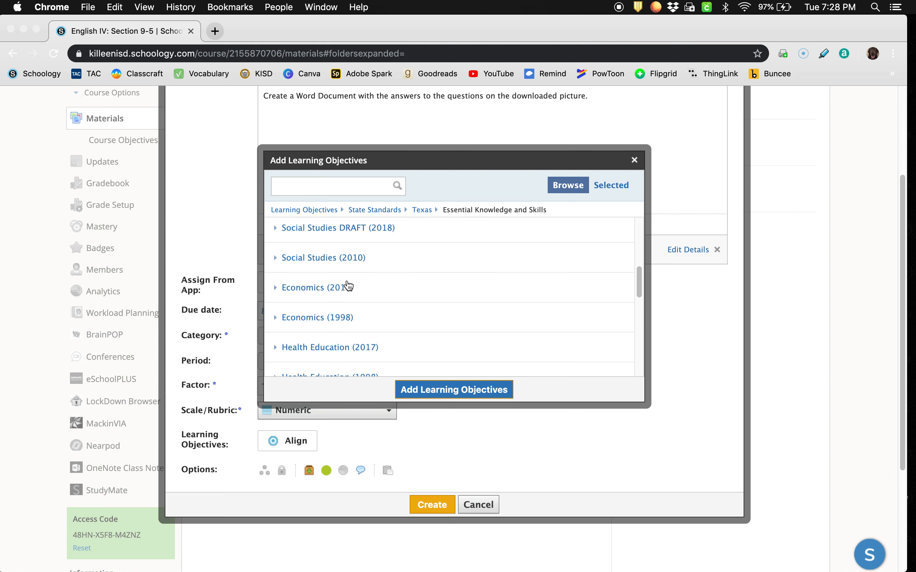
scroll(349, 286, "down", 4)
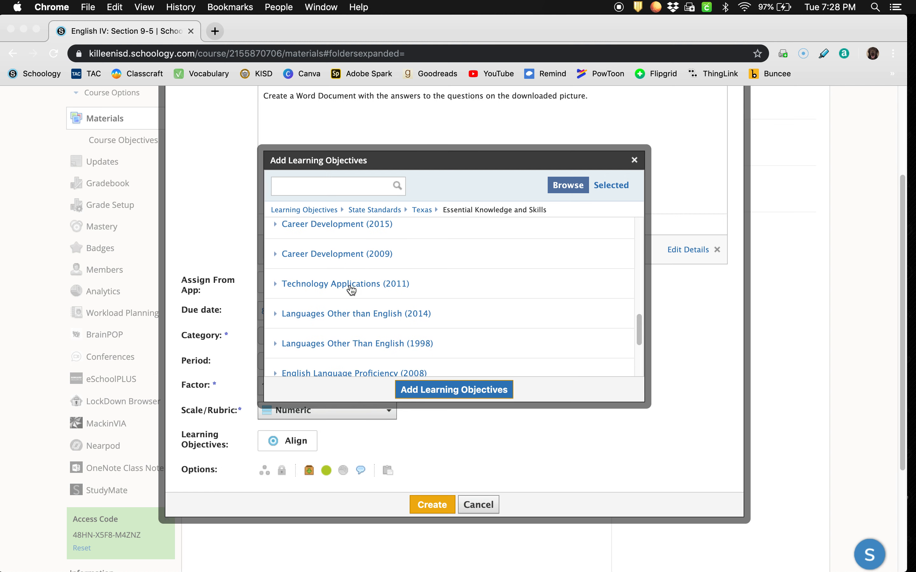
left_click(351, 314)
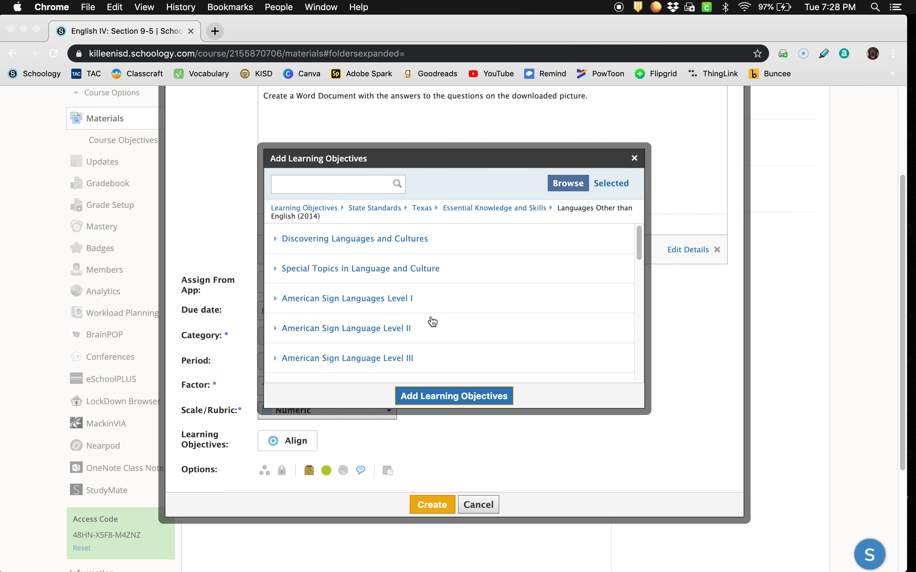
Select objective LOTE.K-12.114.47.CL.I.1.A under Classical Languages, Level I, Novice Low to Intermediate Low Proficiency
scroll(506, 309, "down", 1)
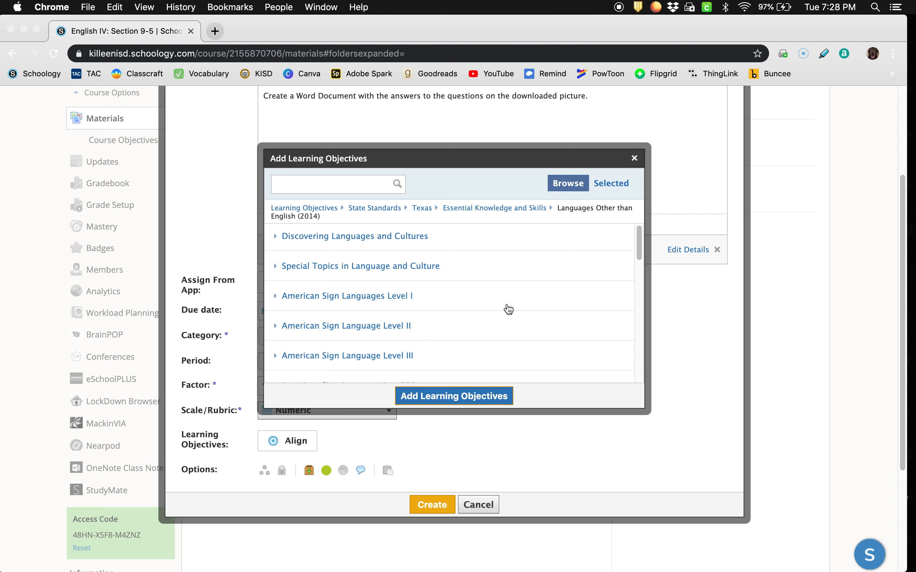
scroll(500, 309, "down", 4)
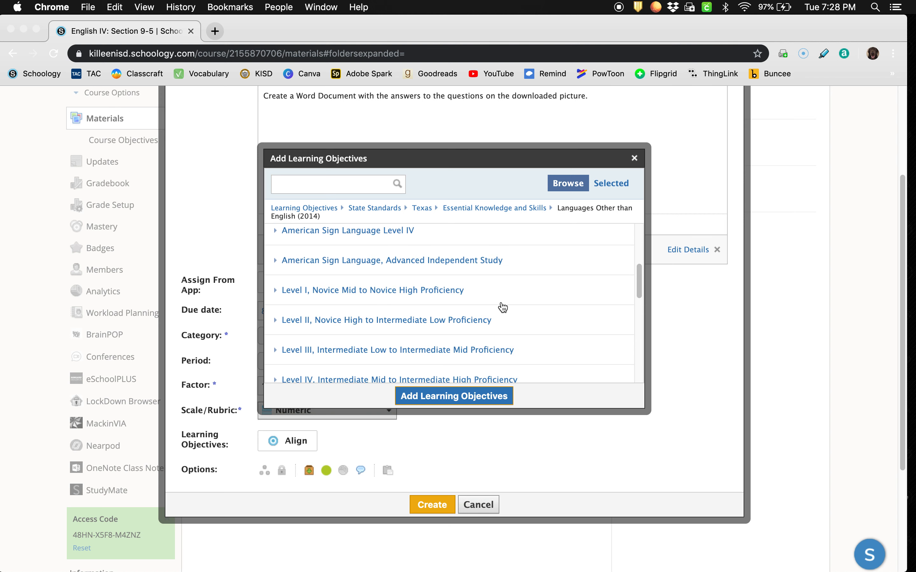
scroll(501, 306, "down", 5)
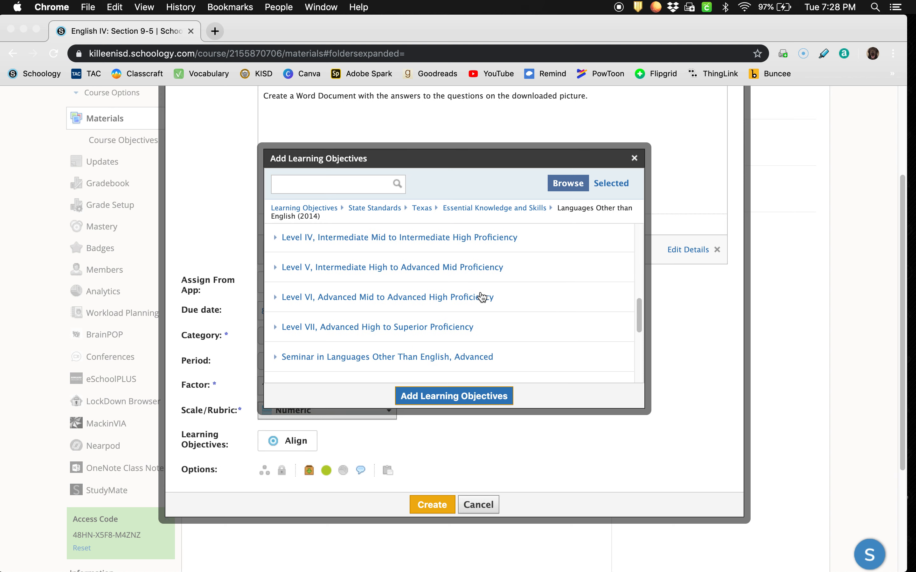
scroll(483, 298, "down", 3)
scroll(410, 281, "down", 1)
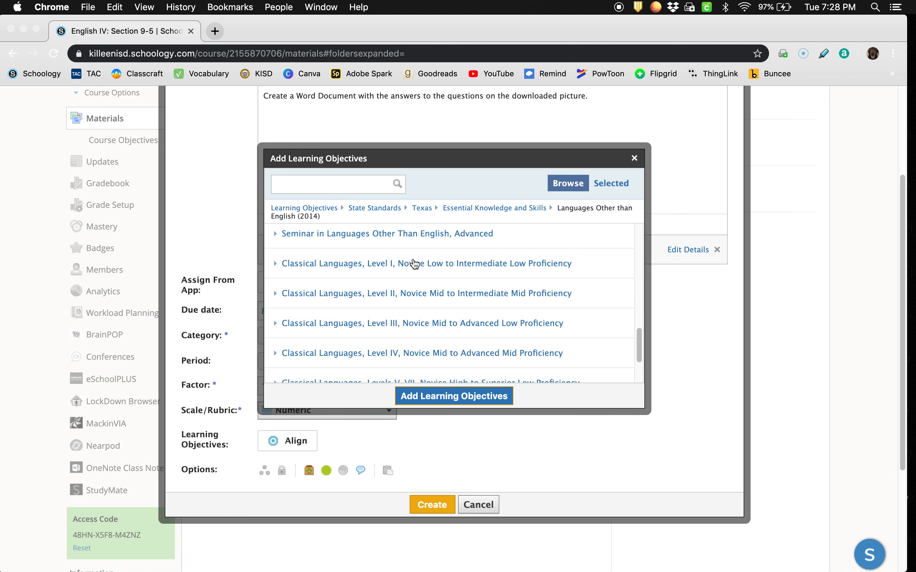
left_click(385, 265)
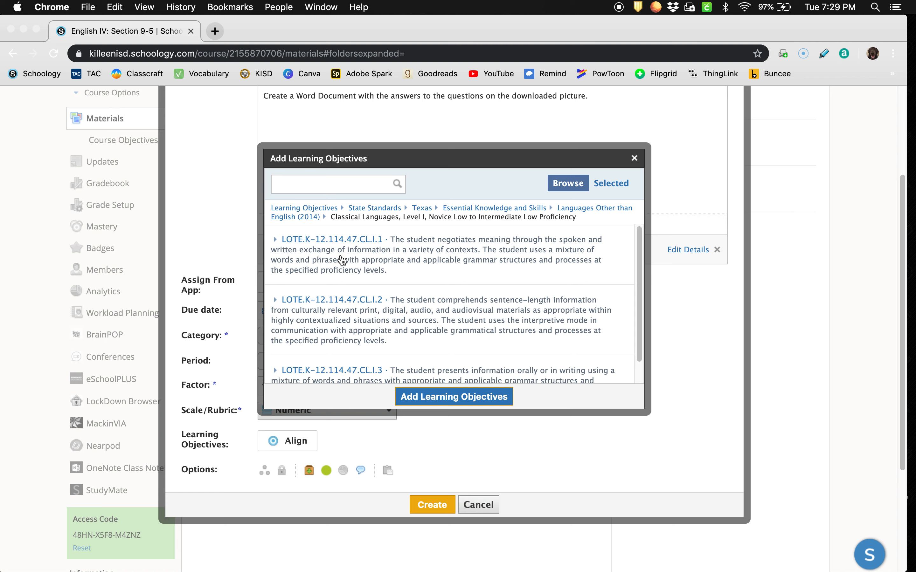
left_click(275, 239)
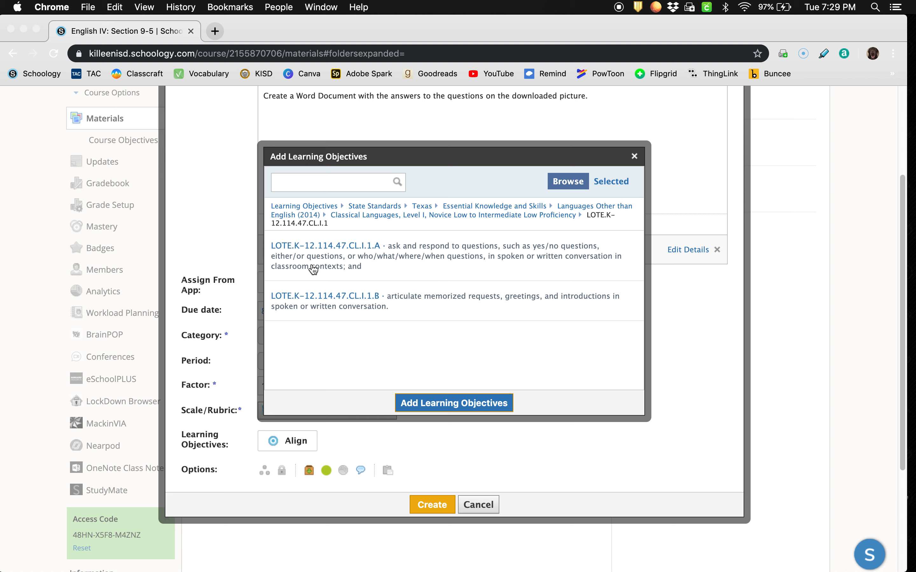
left_click(475, 261)
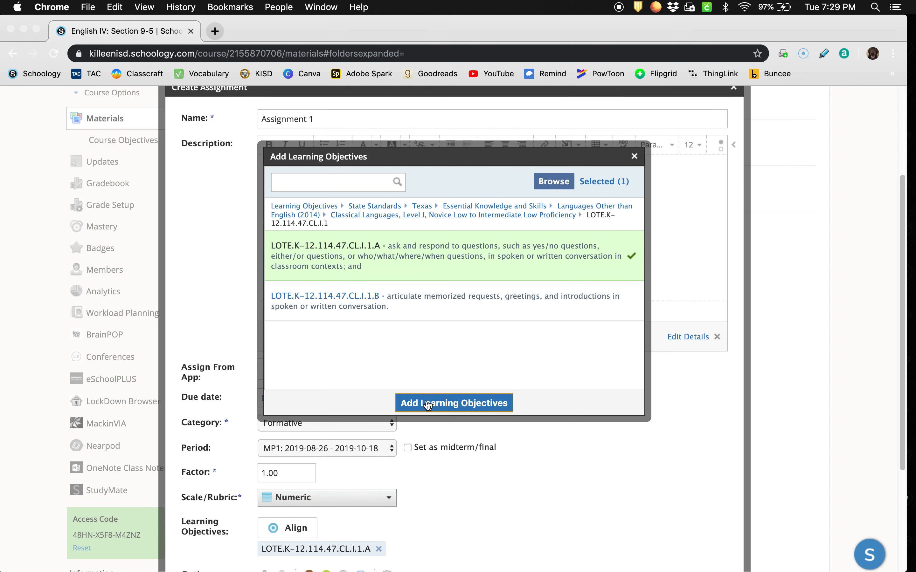
Add the selected learning objective to the assignment, and remove LOTE.K-12.114.47.CL.I.1.A from its aligned objectives
left_click(428, 404)
scroll(486, 402, "down", 3)
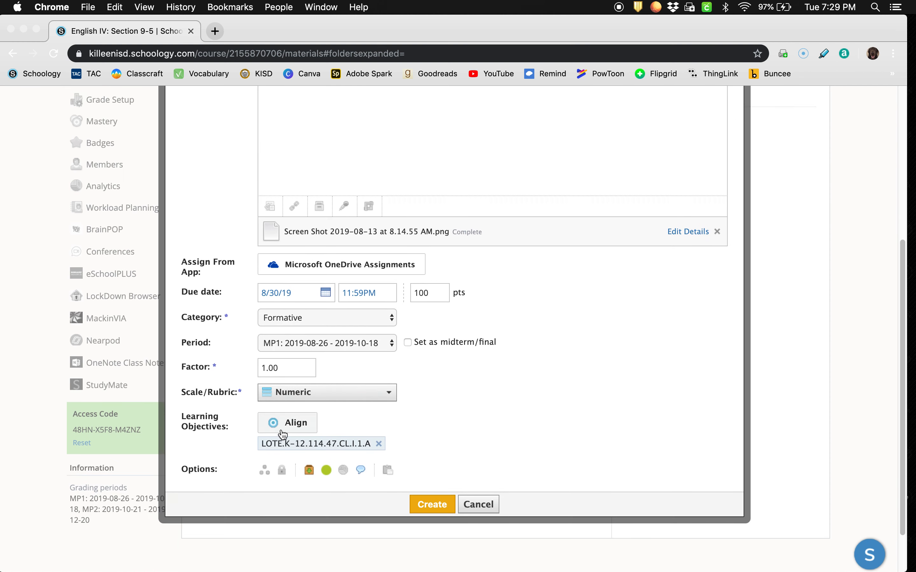
left_click(378, 444)
scroll(378, 473, "down", 3)
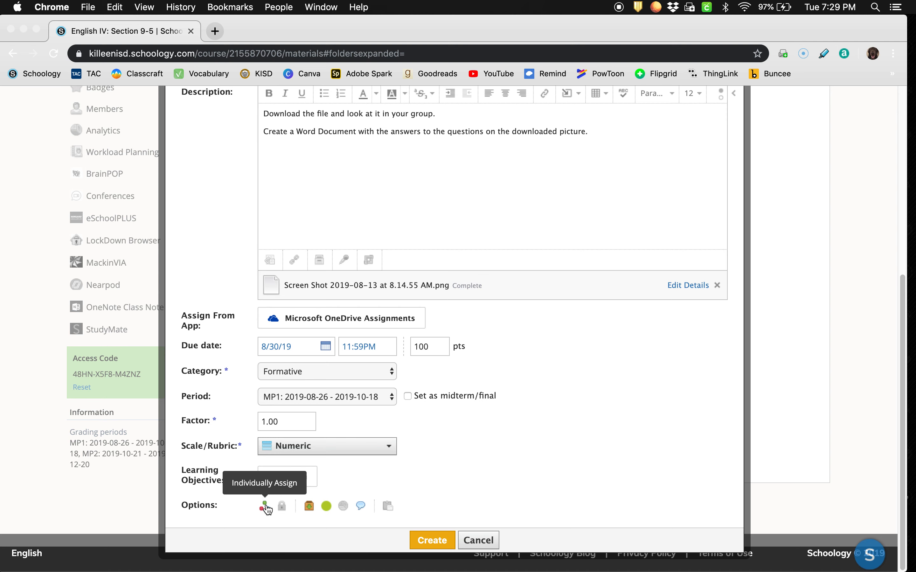
Turn on individual assignment, try entering a course member's name as assignee, and clear the entry
left_click(265, 507)
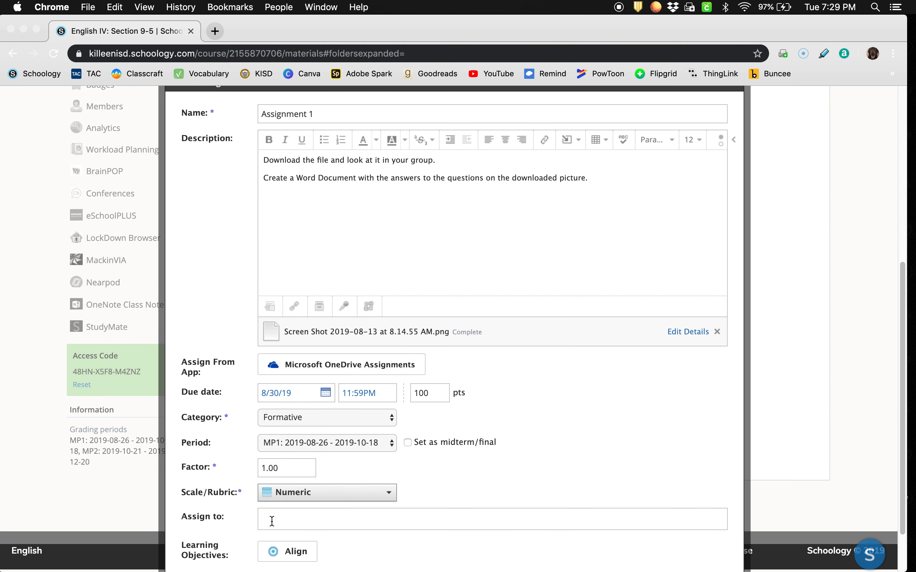
scroll(268, 523, "down", 3)
left_click(272, 457)
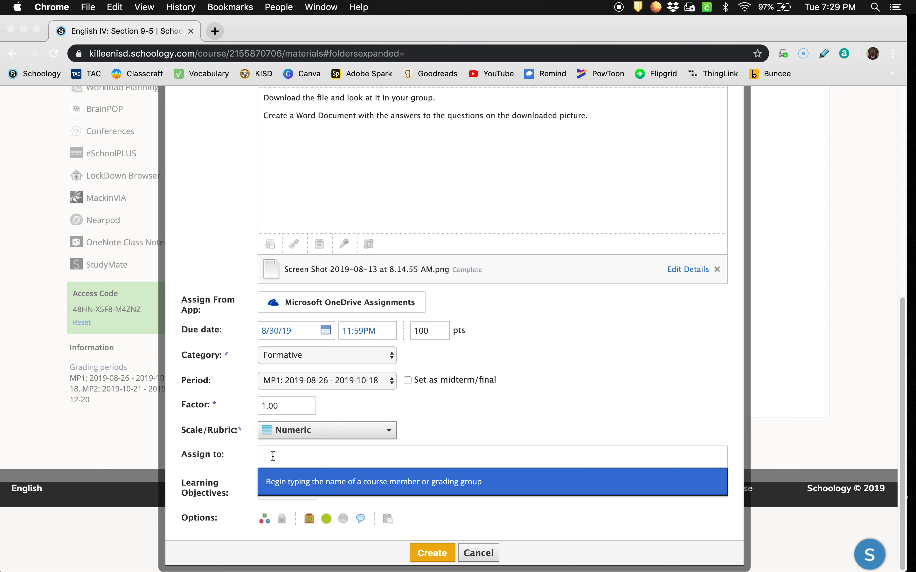
type("jimmy")
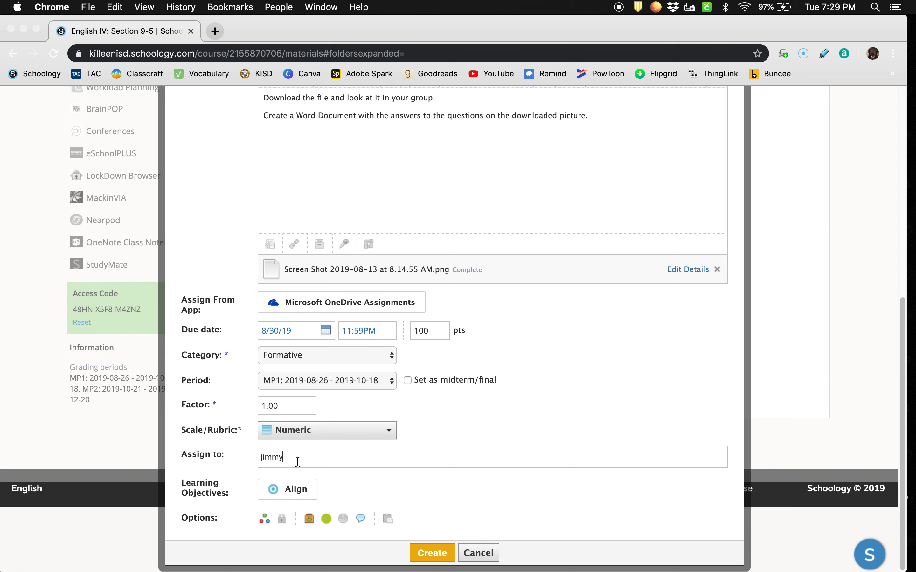
key("BackSpace")
key("BackSpace")
key("BackSpace")
key("BackSpace")
key("BackSpace")
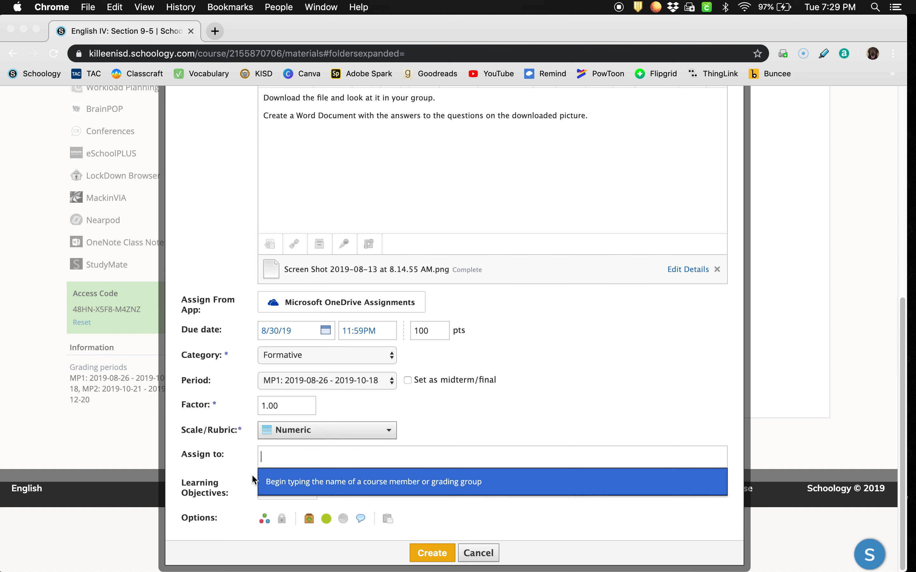
Enable the assignment's locking option and set it to lock on a specific date
scroll(265, 526, "up", 2)
scroll(332, 531, "down", 2)
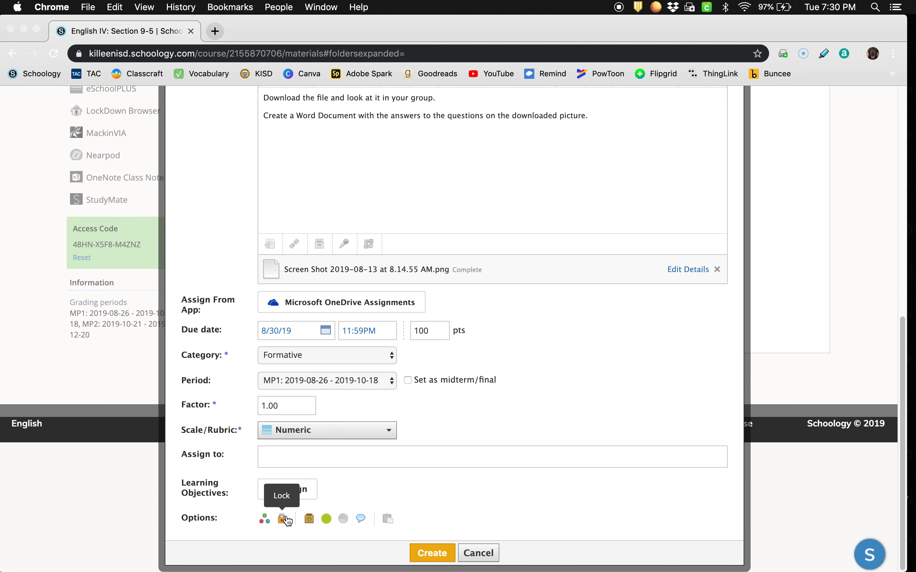
scroll(282, 516, "up", 2)
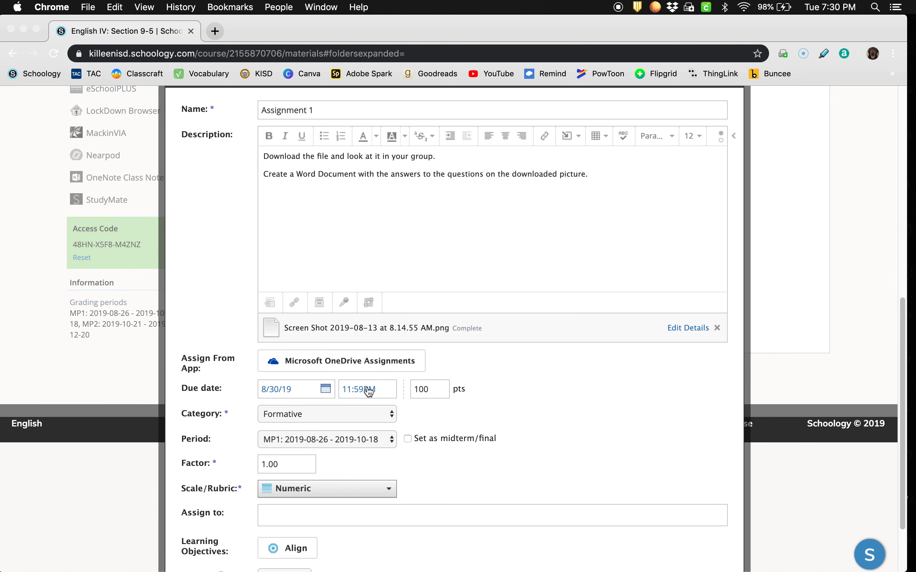
scroll(354, 451, "down", 3)
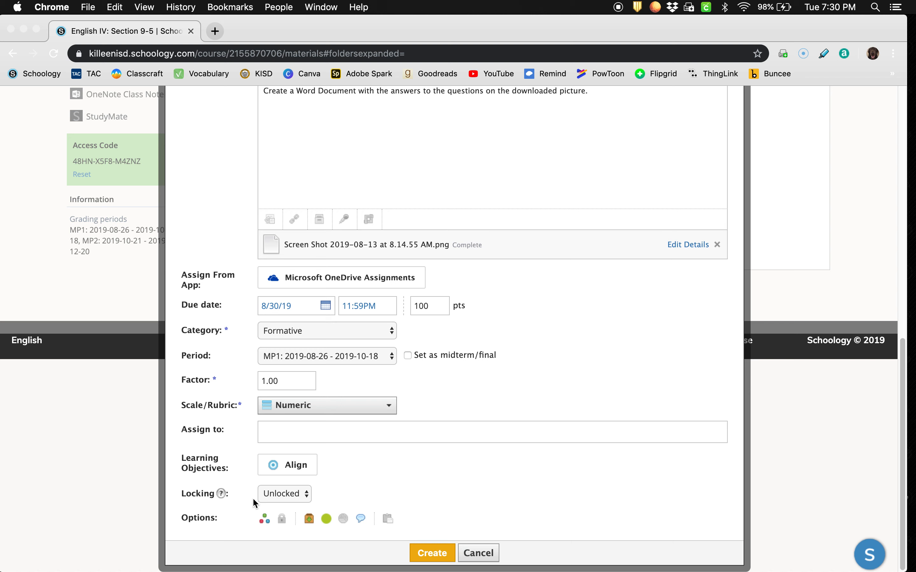
left_click(300, 495)
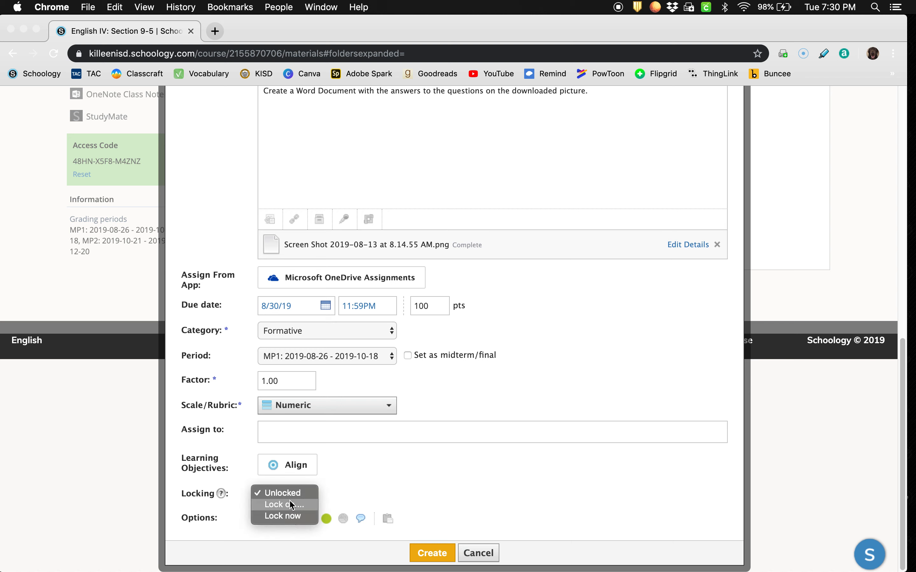
left_click(292, 505)
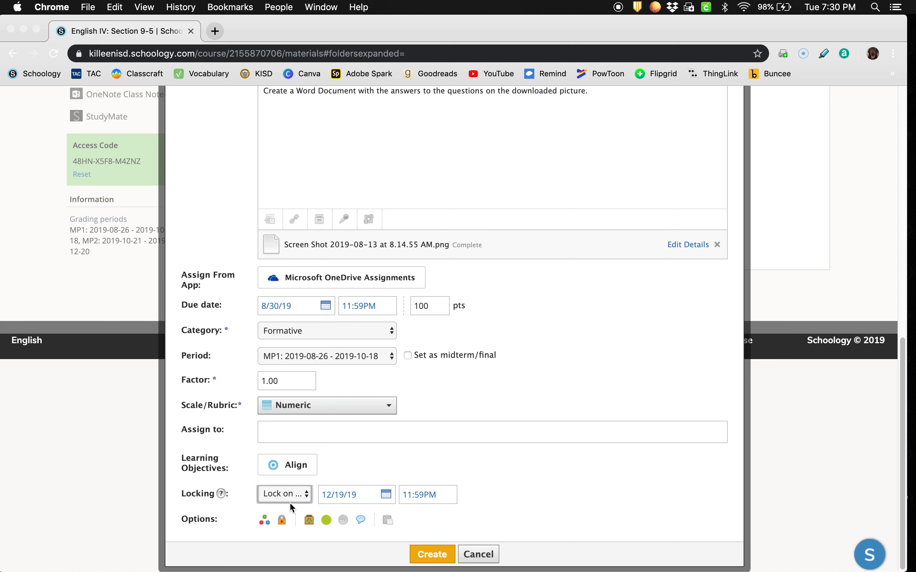
Set the assignment's lock date to 8/30/19
left_click(386, 495)
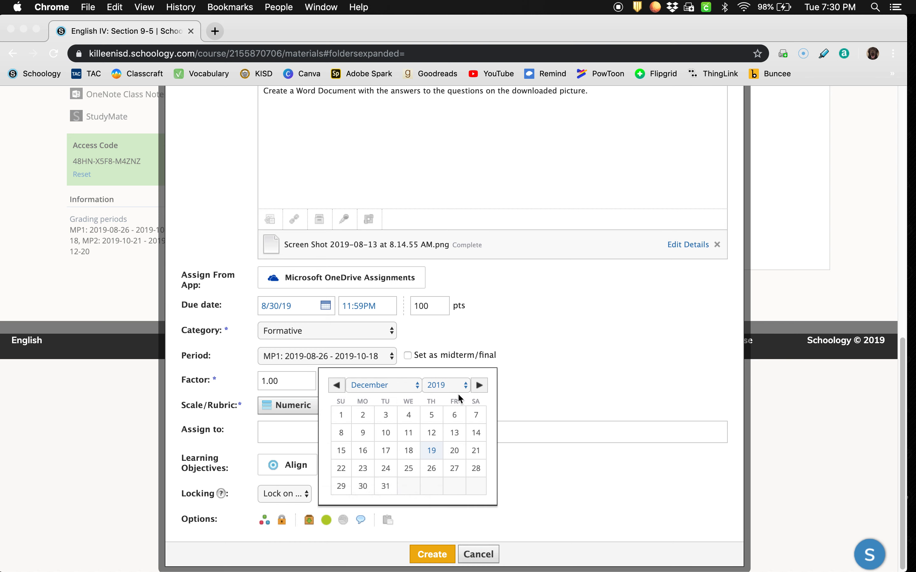
left_click(336, 386)
left_click(338, 385)
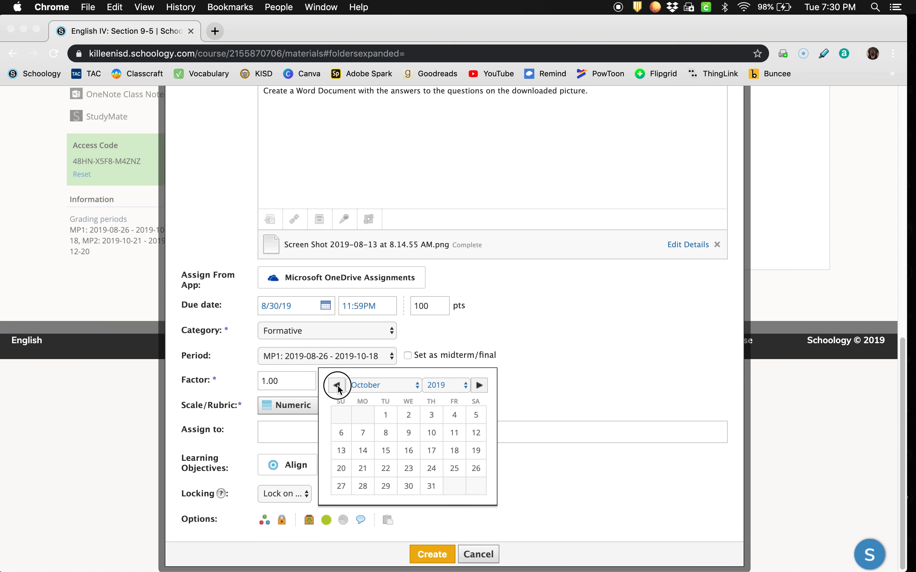
left_click(337, 386)
left_click(337, 386)
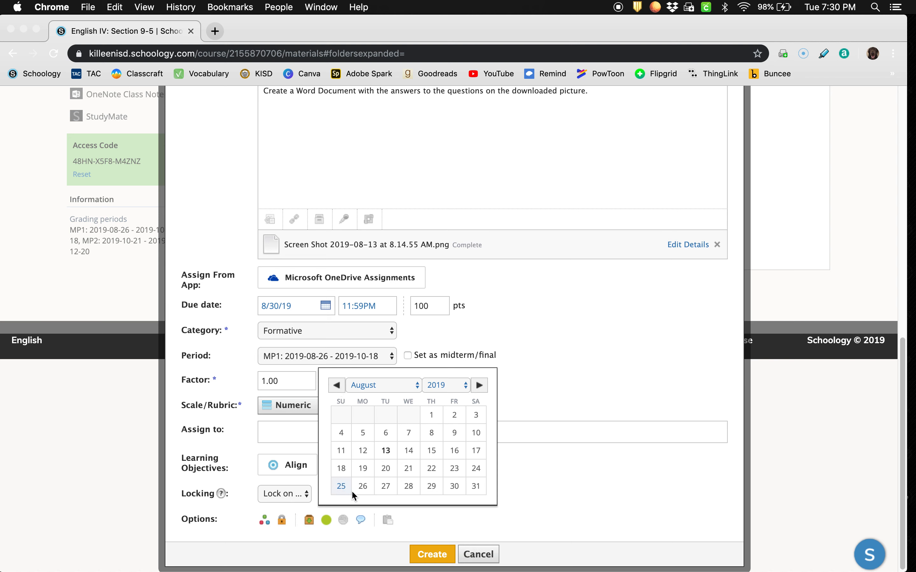
left_click(454, 487)
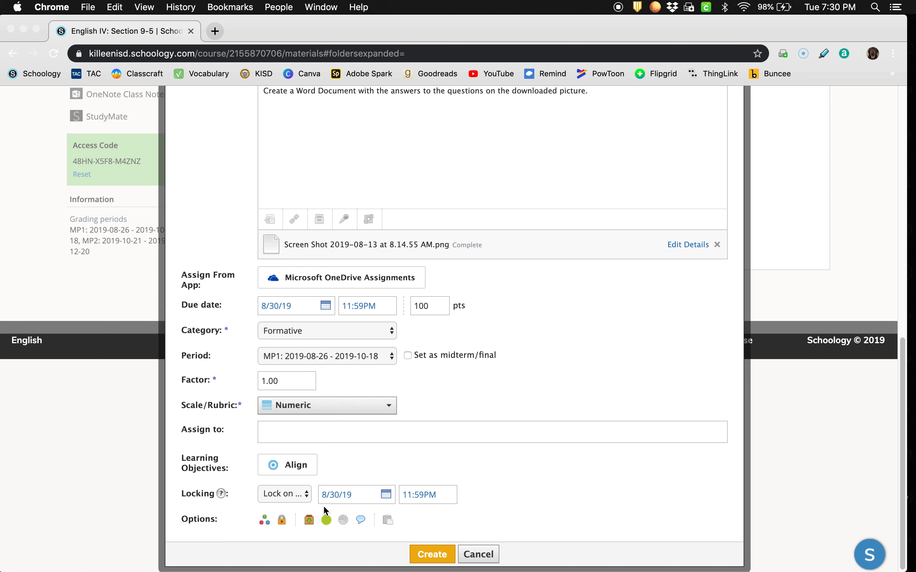
Set the assignment to lock on 9/02/19 at 06:00AM and create it
left_click(386, 497)
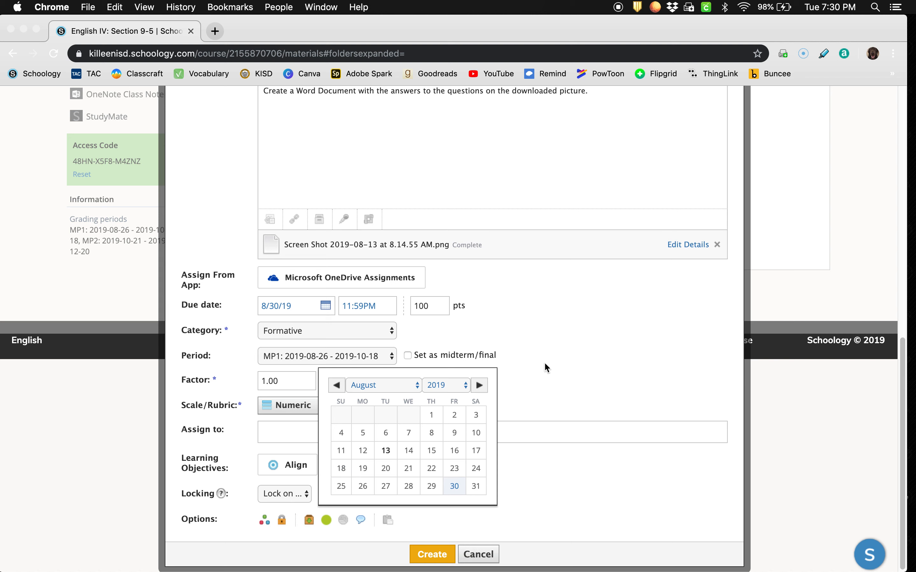
left_click(482, 390)
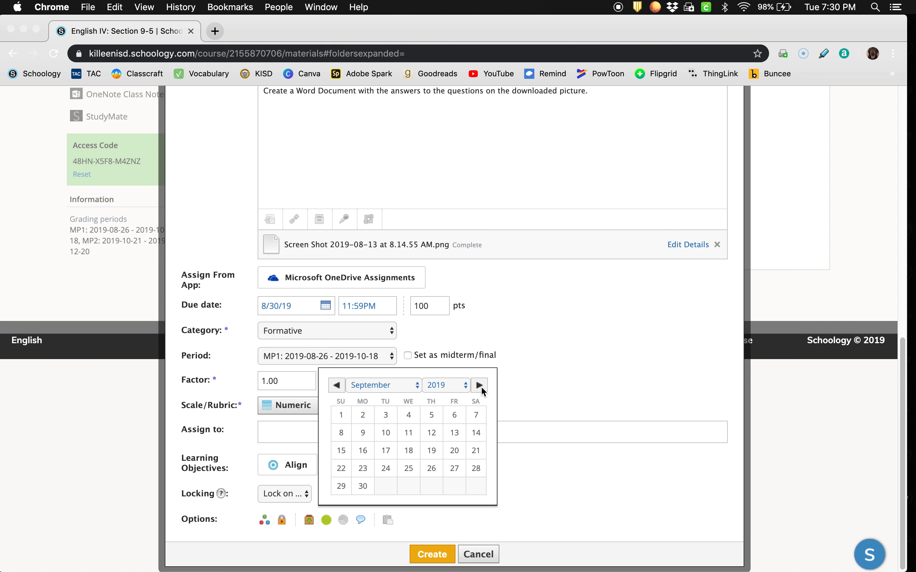
left_click(363, 415)
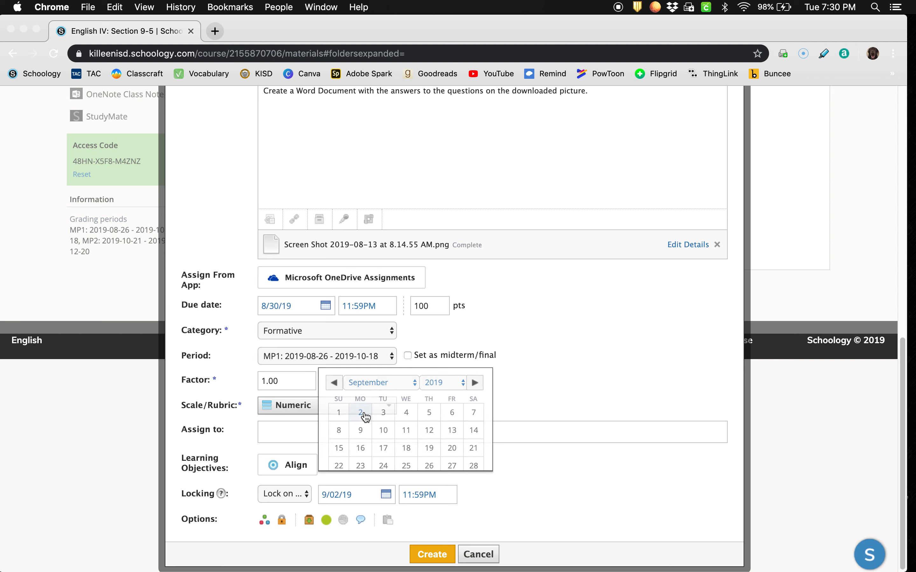
double_click(408, 495)
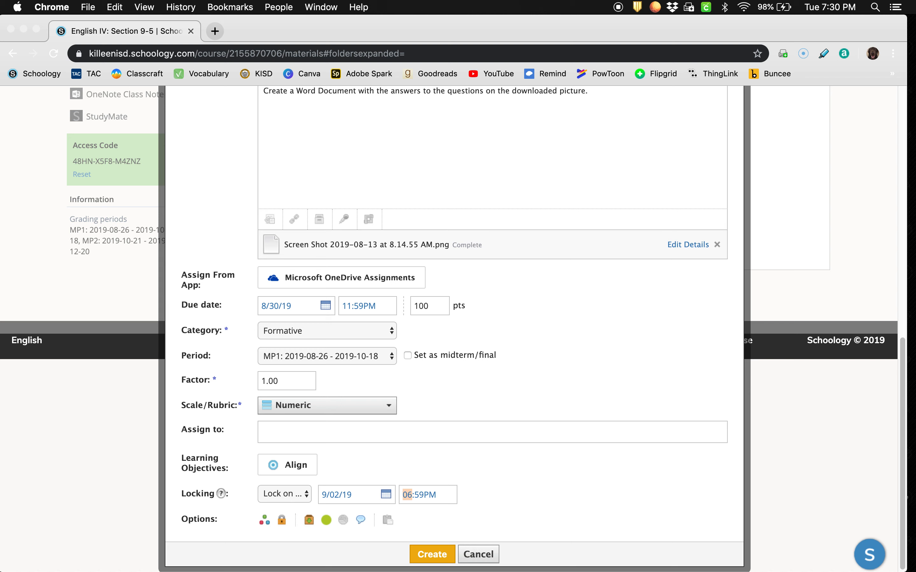
key("Tab")
key("Tab")
type("a")
left_click(452, 554)
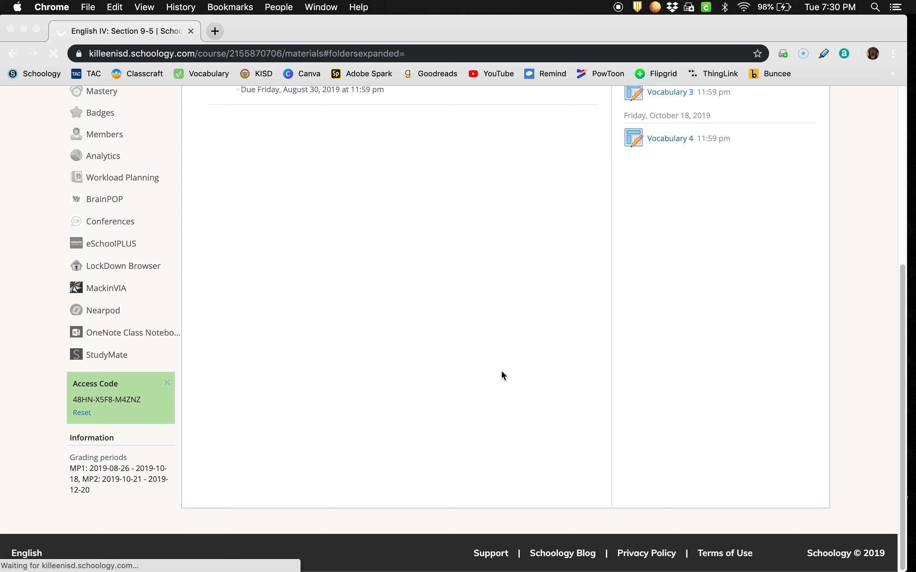
Open Assignment 1 for editing and switch its submissions off and back on
scroll(370, 383, "up", 10)
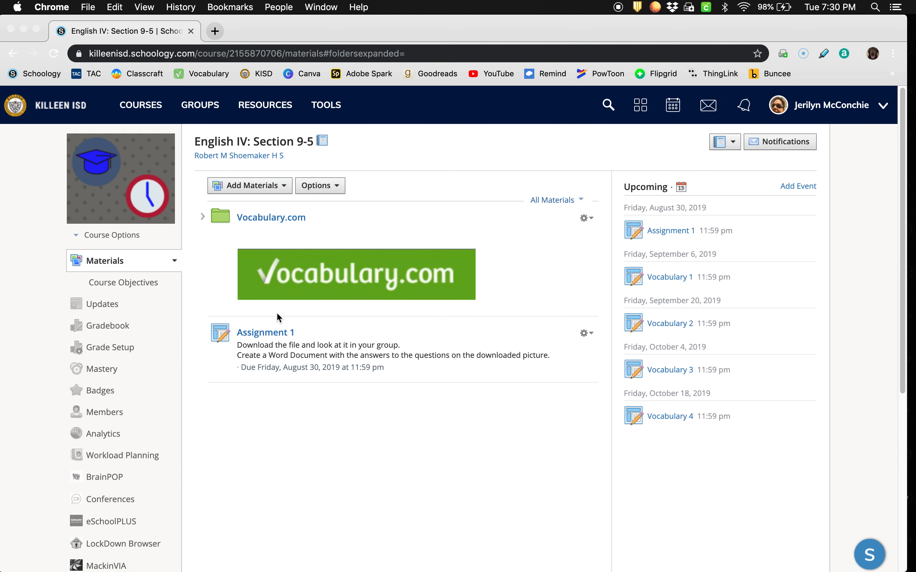
left_click(590, 334)
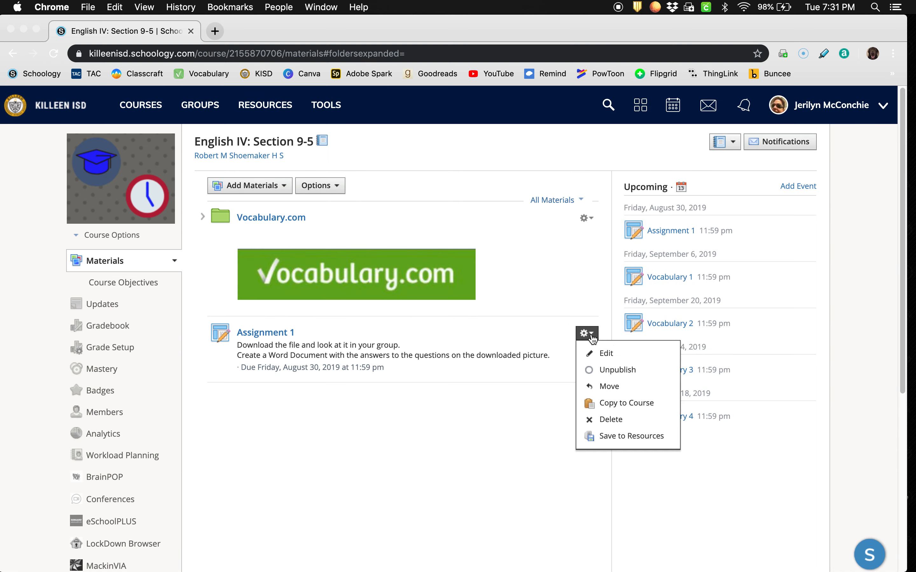
left_click(610, 352)
scroll(458, 363, "down", 10)
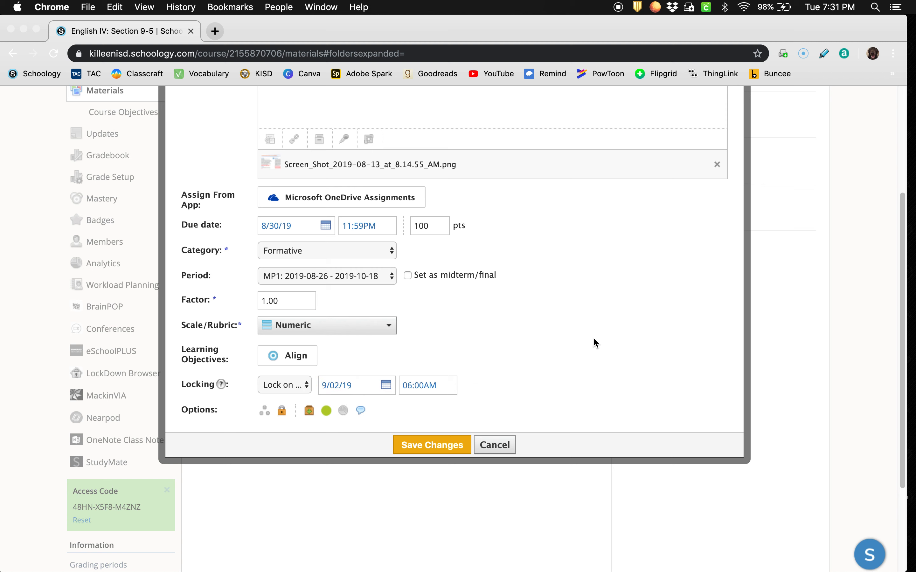
left_click(309, 410)
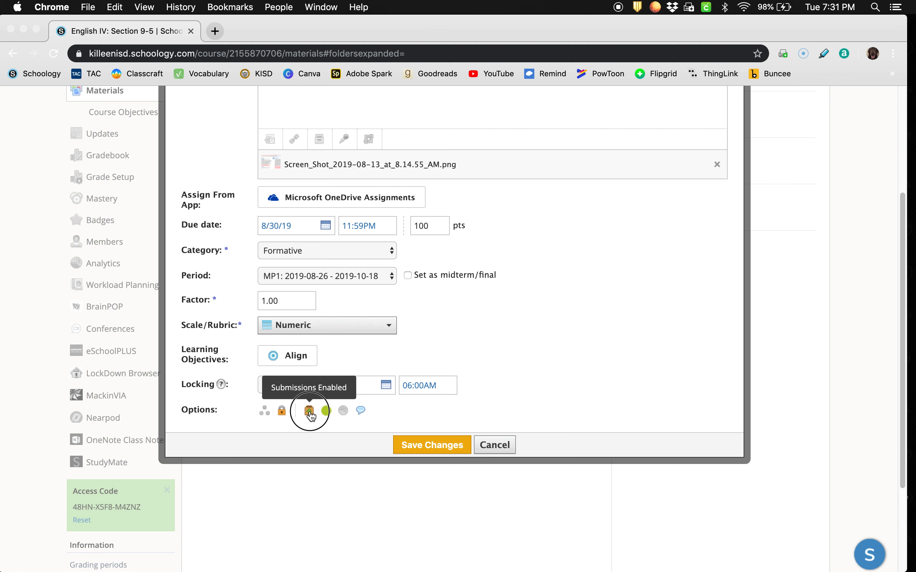
scroll(452, 447, "down", 3)
scroll(452, 447, "down", 2)
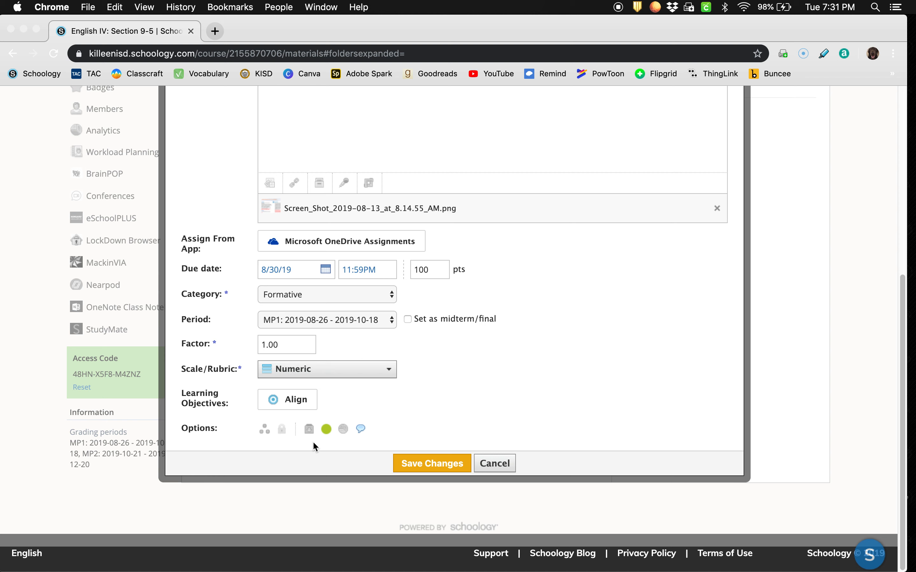
left_click(309, 429)
Toggle the assignment's published status off and on, try disabling its comments, and save the changes
left_click(326, 429)
left_click(326, 429)
left_click(363, 430)
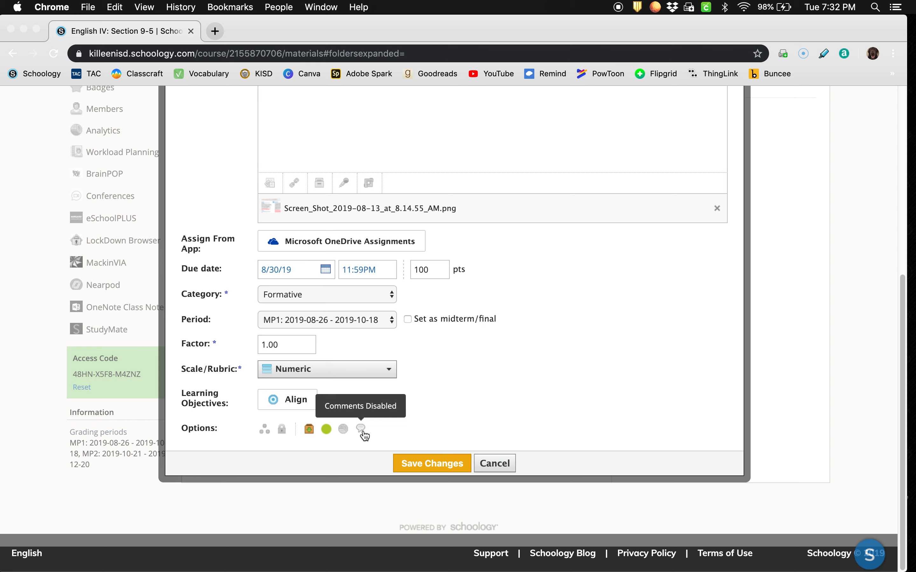
left_click(450, 460)
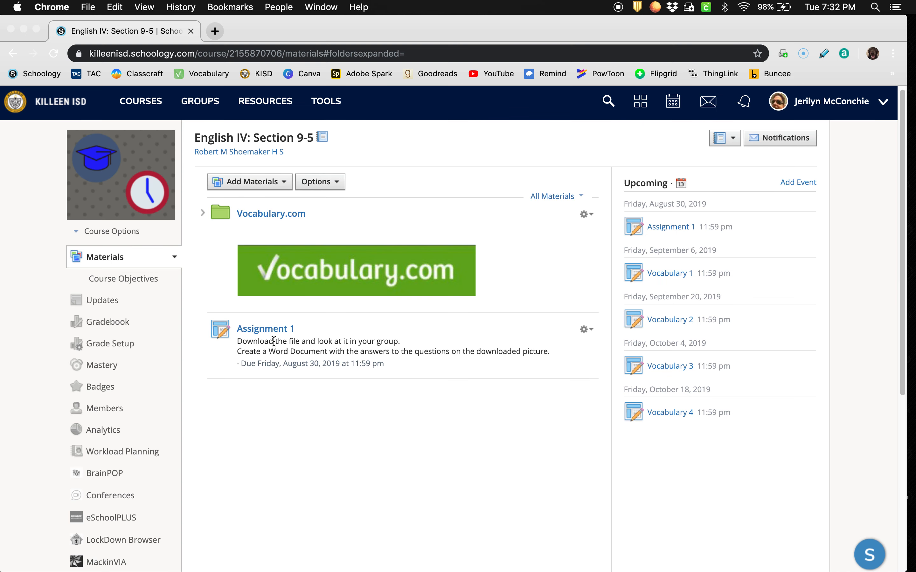
Open Assignment 1's page, edit the assignment to disable comments, and save the changes
left_click(280, 334)
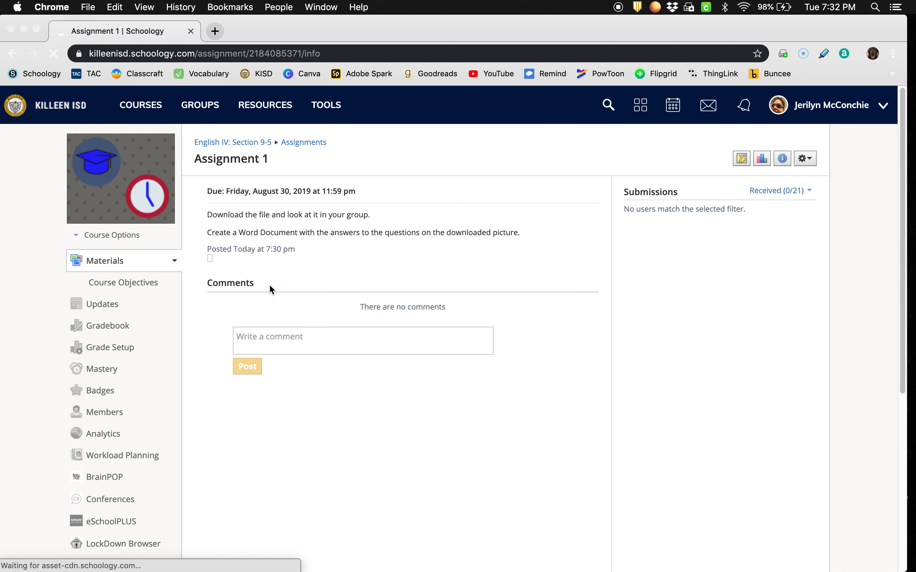
left_click(243, 387)
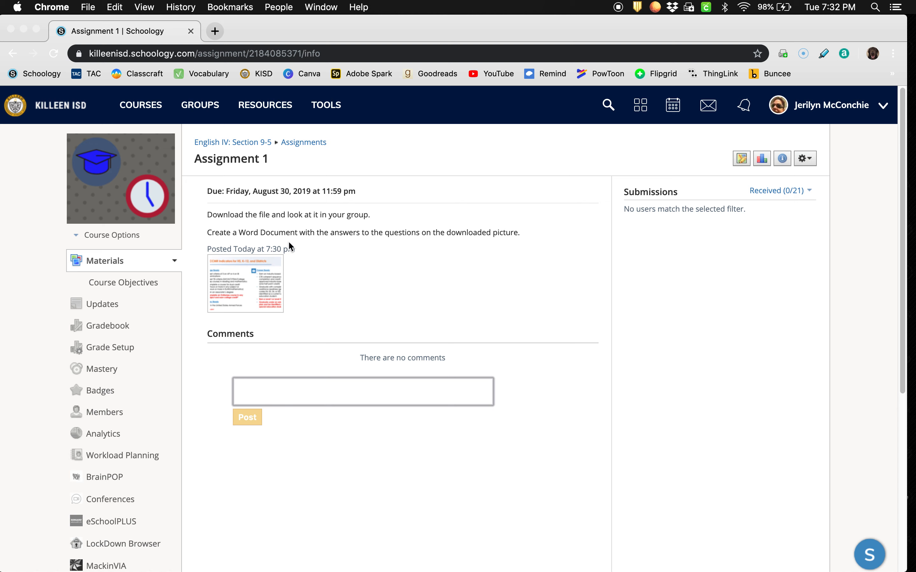
left_click(805, 159)
left_click(780, 179)
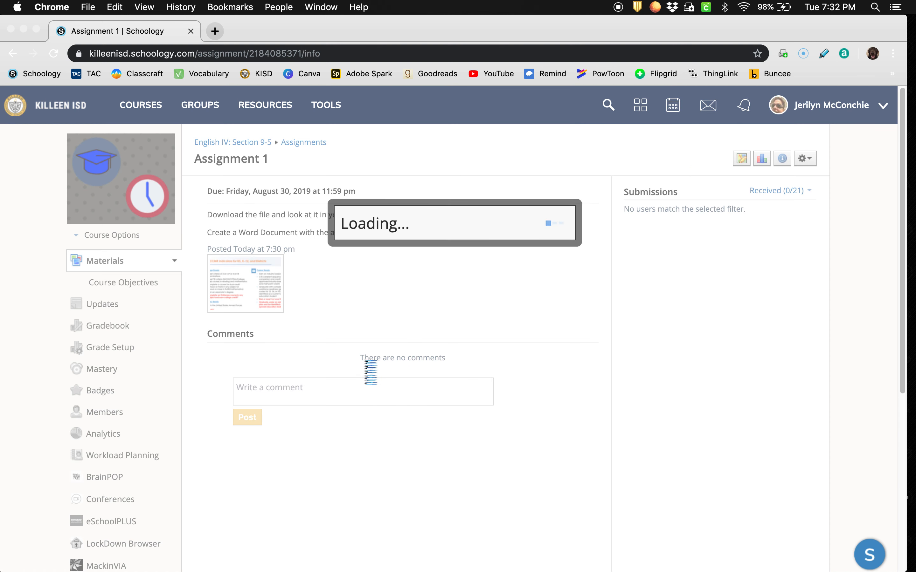
scroll(485, 403, "down", 5)
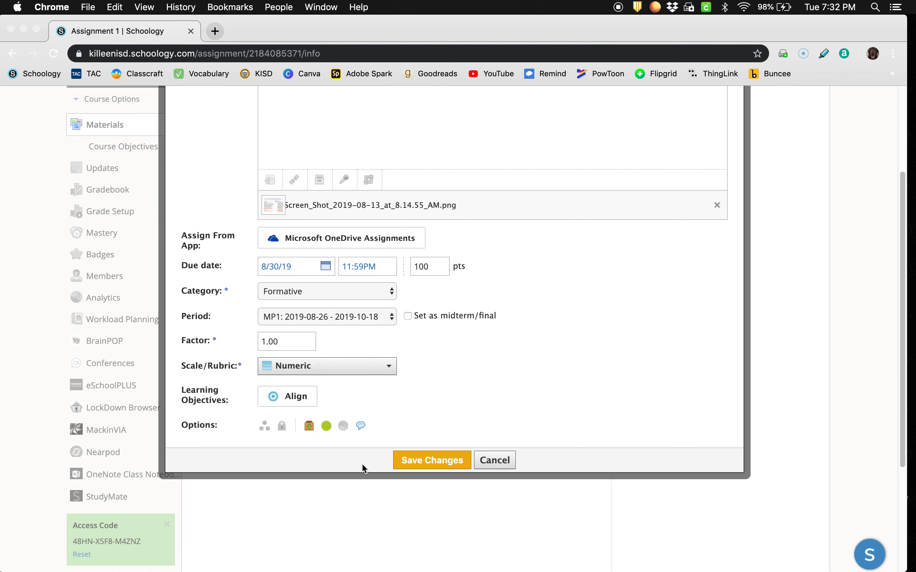
left_click(362, 427)
left_click(440, 459)
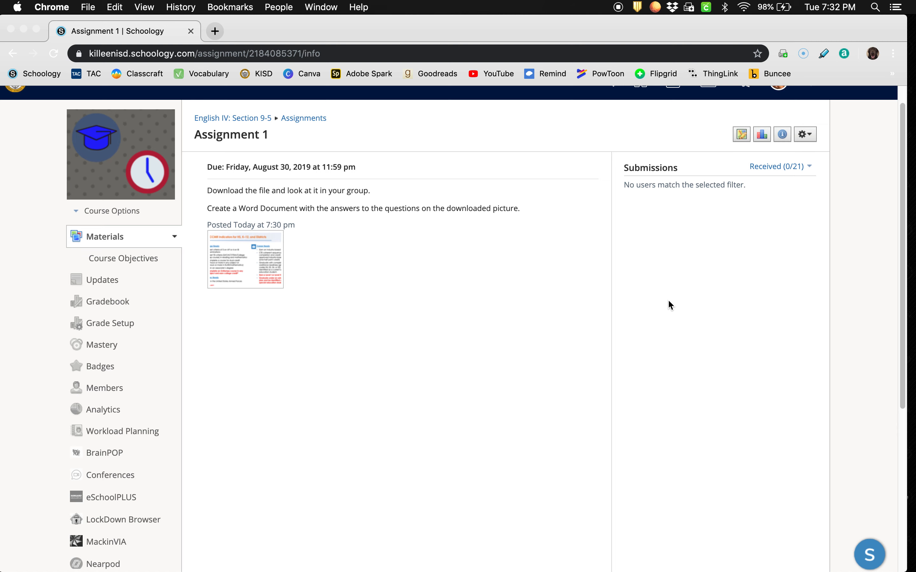
Leave the assignment and open the full My Courses list
scroll(420, 295, "up", 1)
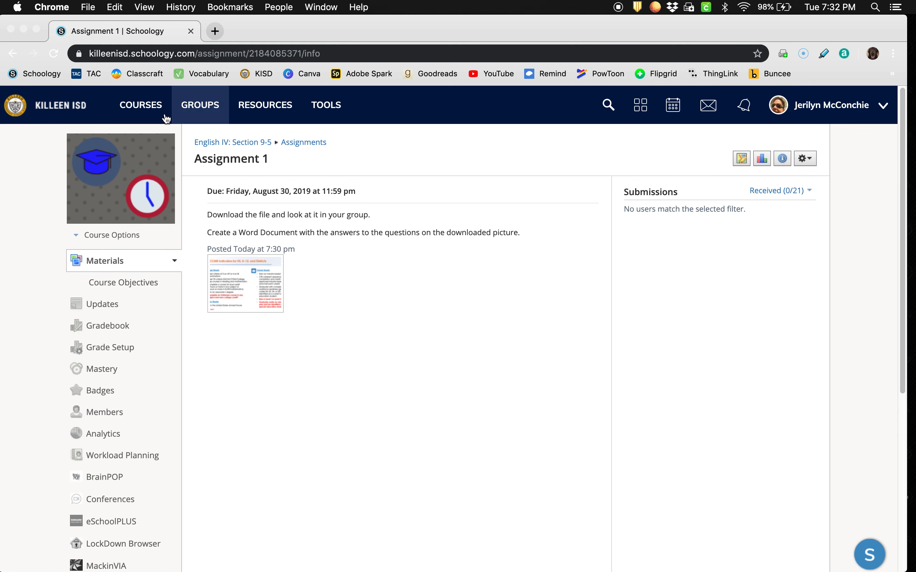
left_click(141, 107)
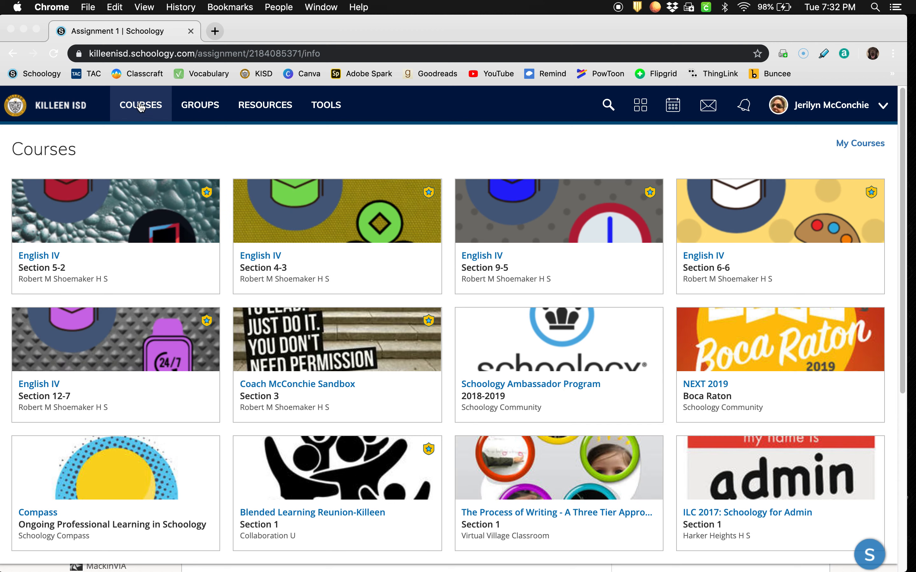
left_click(860, 143)
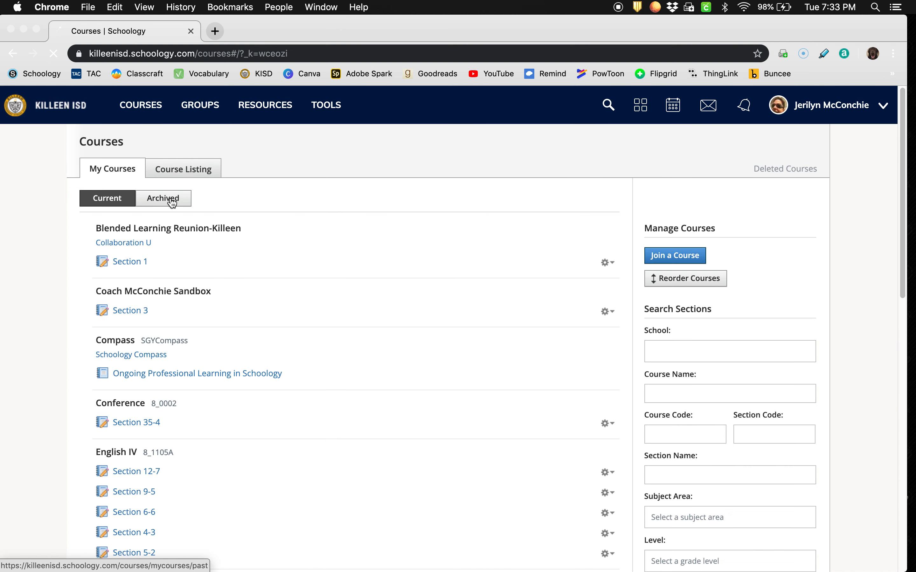
Show the archived courses and open English II Section 6-2 from the MP4 2019 grading period
left_click(172, 201)
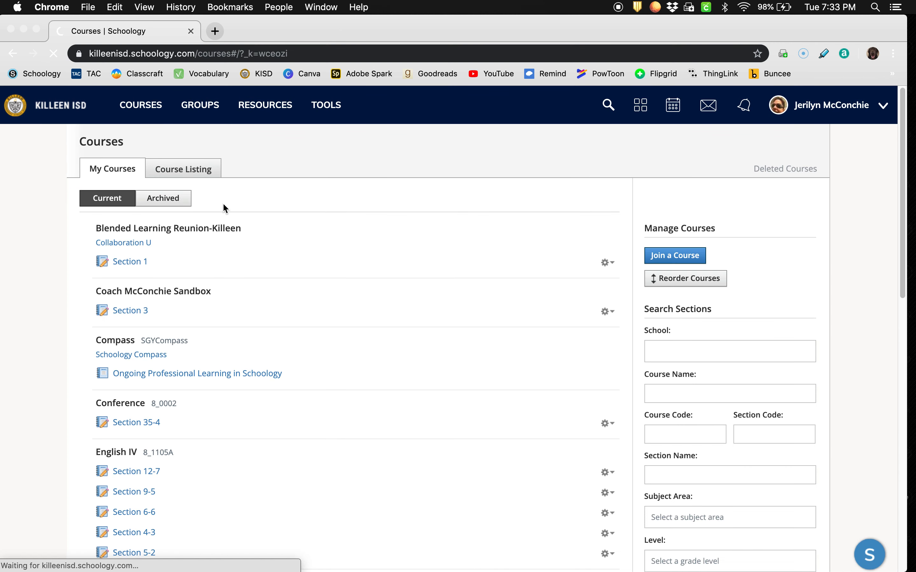
scroll(299, 254, "down", 2)
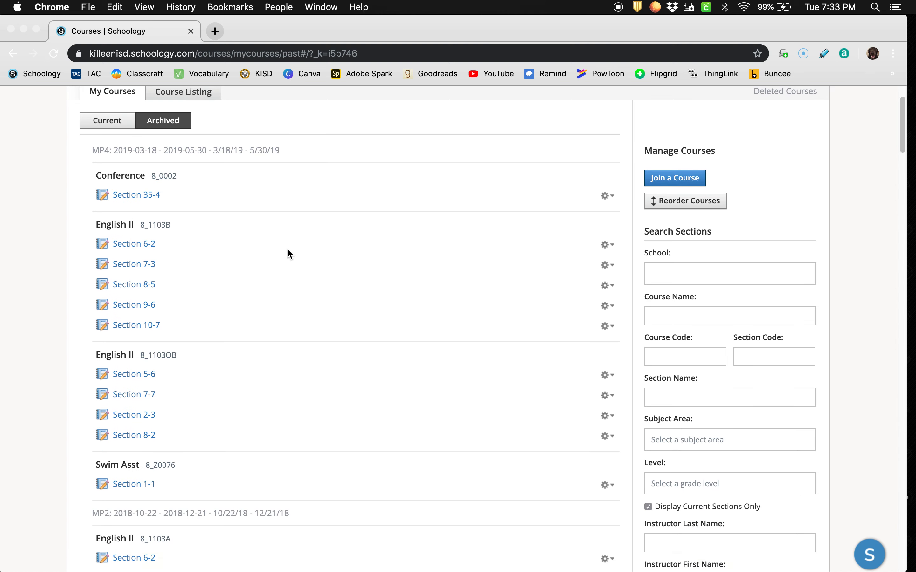
left_click(134, 244)
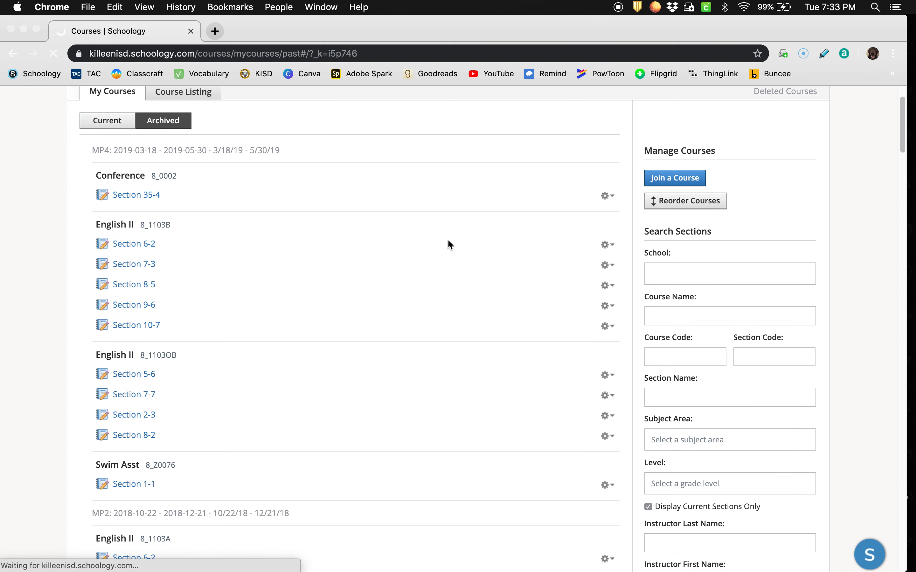
Go to the archived course's materials and open the assignment "Final New Assignment"
scroll(338, 393, "down", 3)
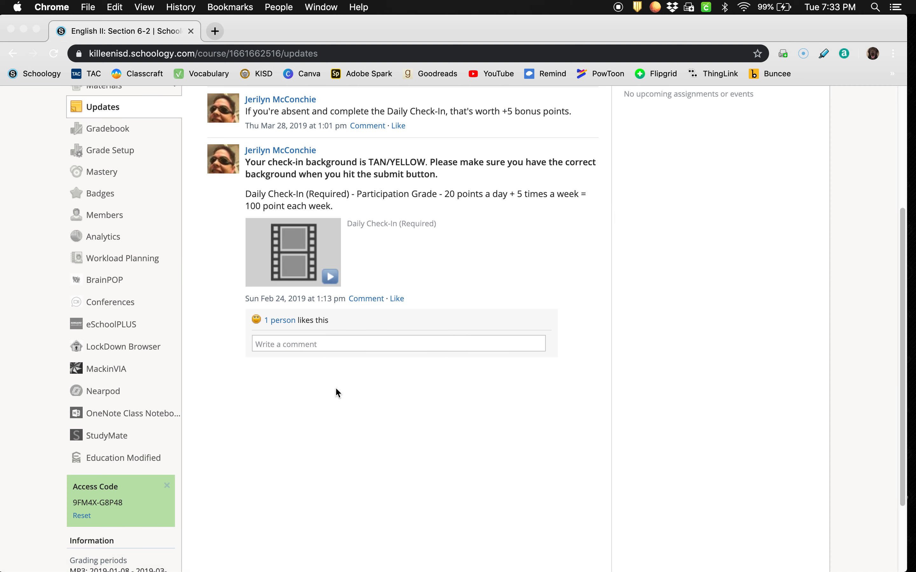
scroll(227, 334, "up", 3)
left_click(113, 216)
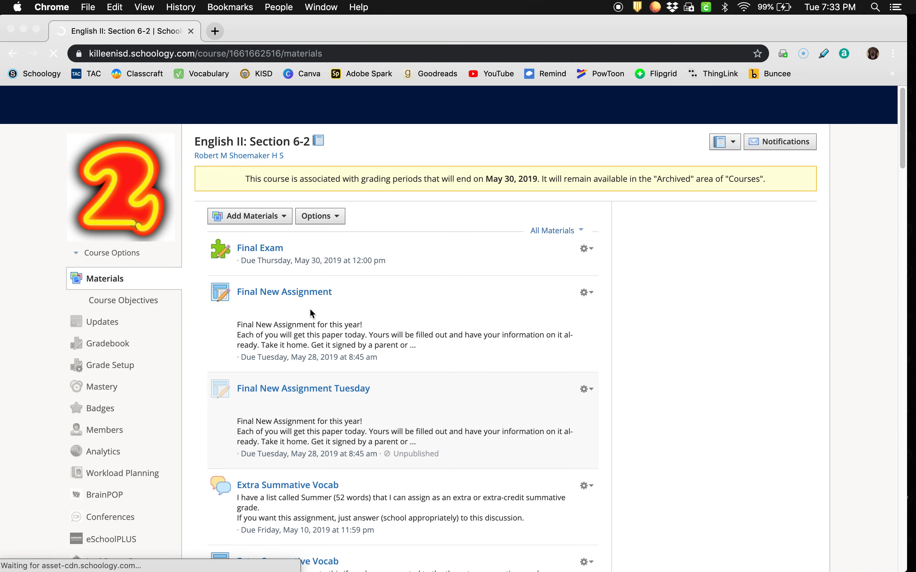
left_click(299, 293)
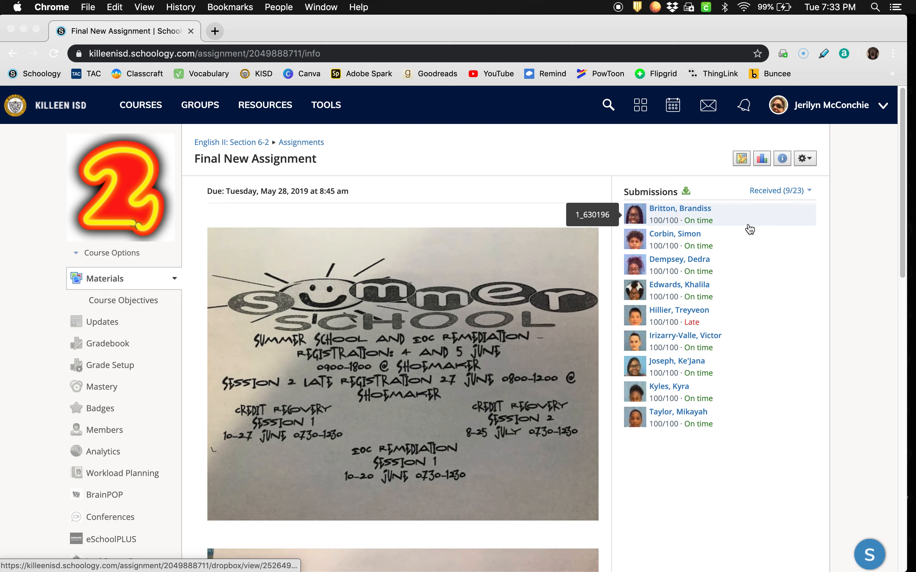
Open the first student's submission to the assignment and examine the whole submitted image
left_click(671, 209)
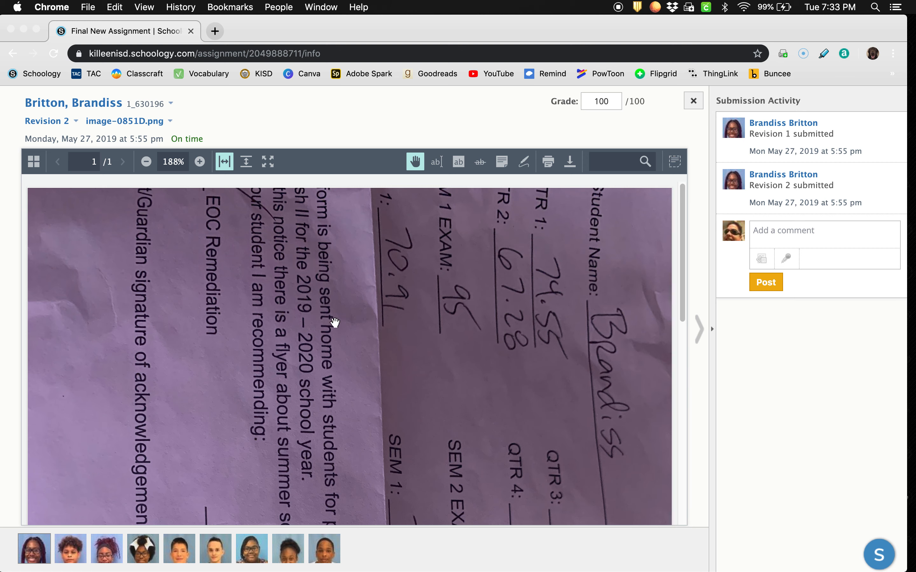
scroll(333, 322, "down", 2)
scroll(324, 329, "down", 10)
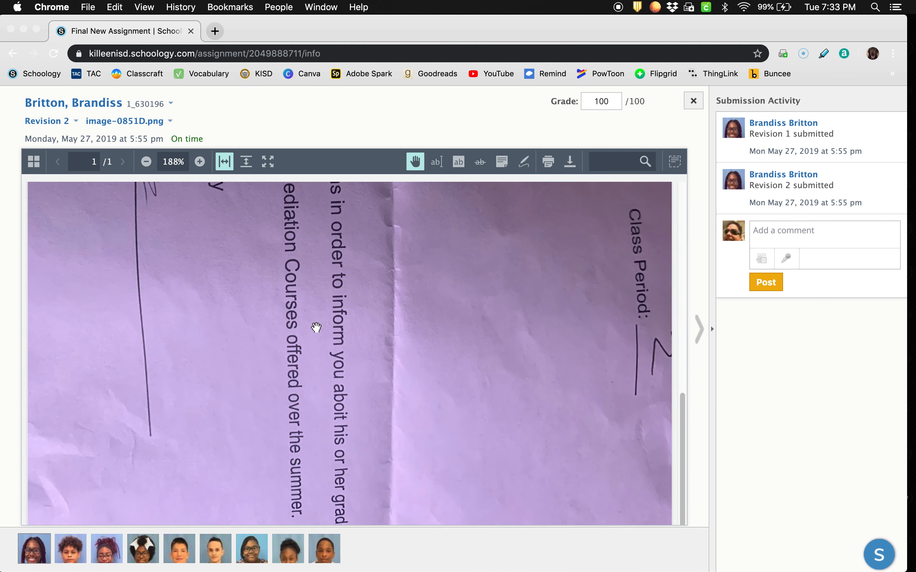
scroll(309, 346, "up", 15)
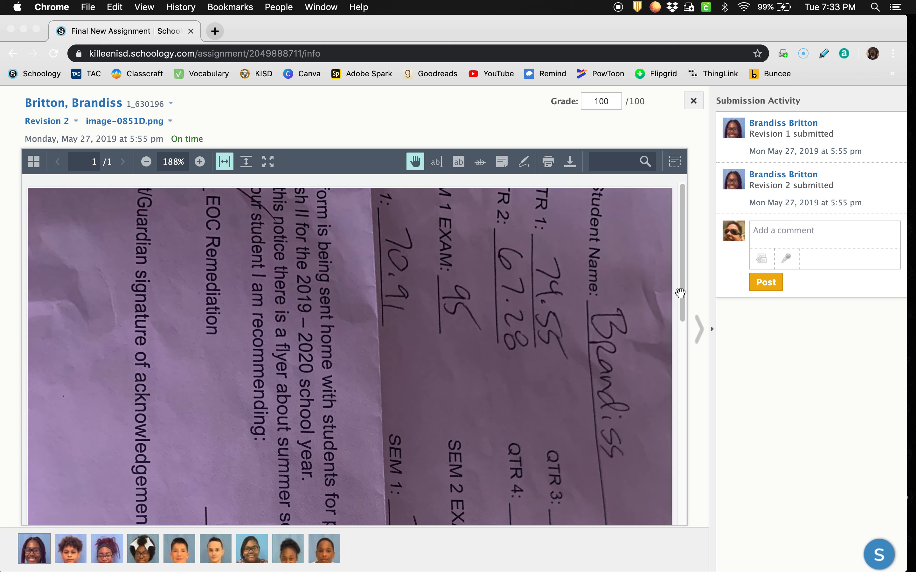
Advance to the next student's submission and examine its full submitted photo
left_click(699, 330)
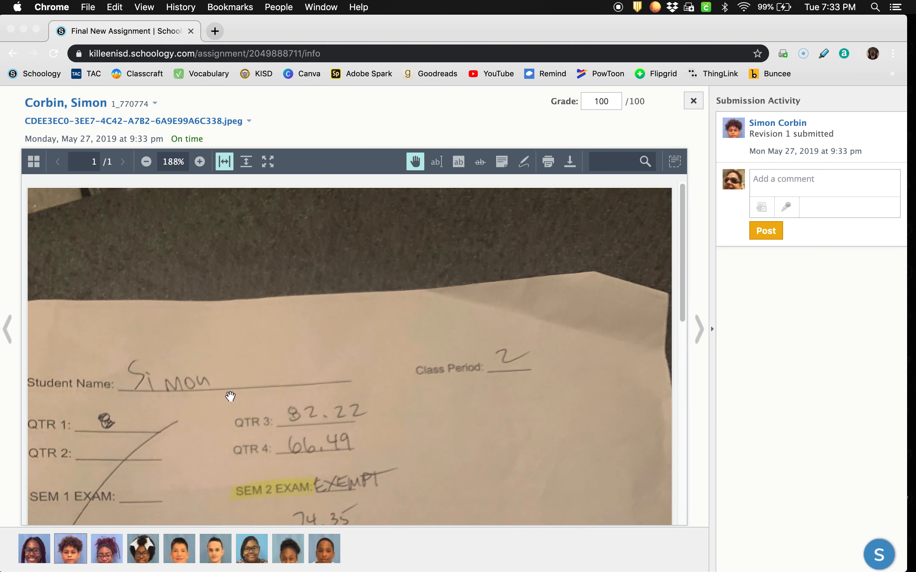
scroll(242, 391, "down", 10)
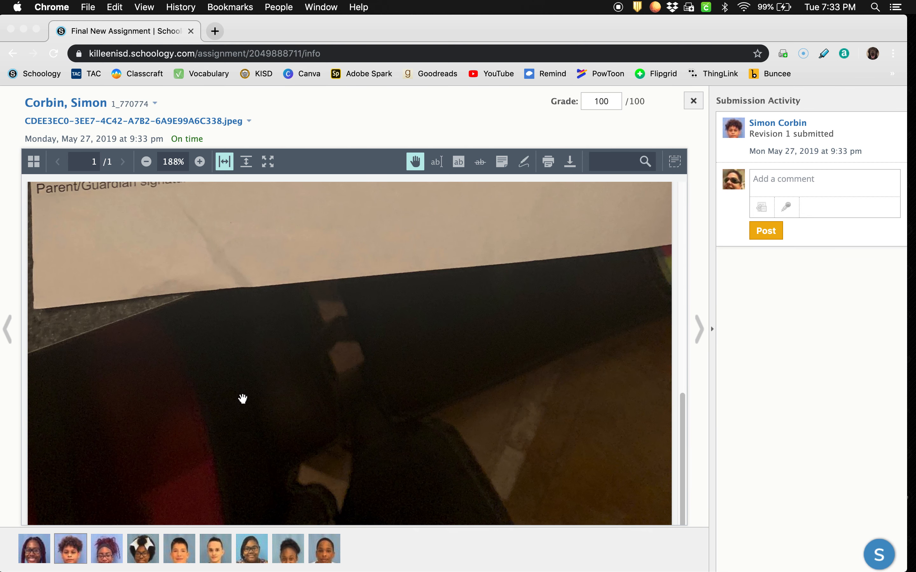
scroll(299, 396, "up", 10)
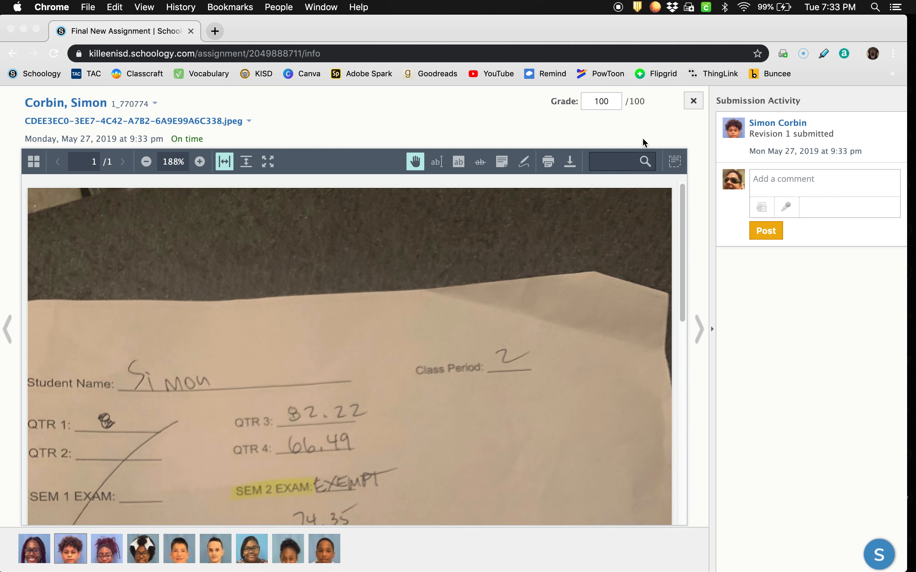
Open the student's grade details, enable showing the grade comment to the student, submit the grade, and close the submission viewer
left_click(619, 100)
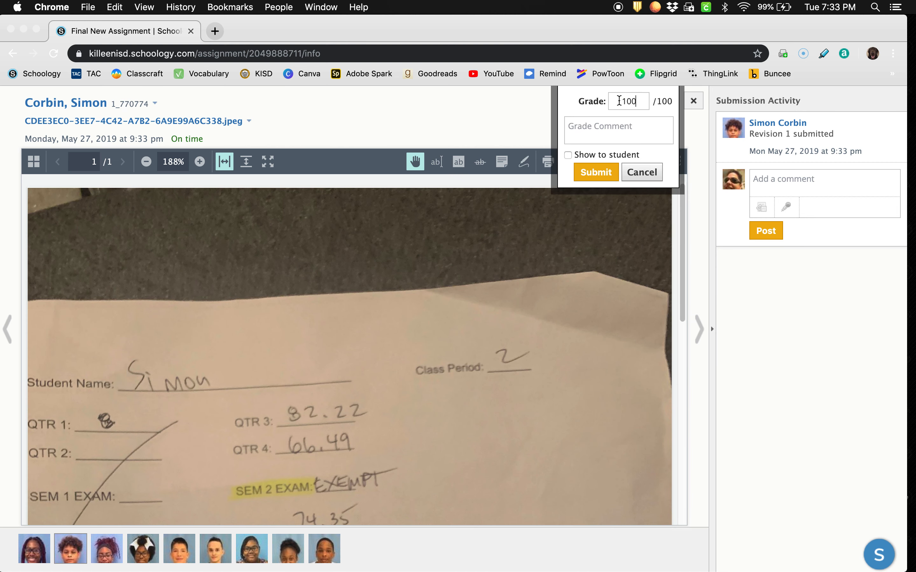
left_click(601, 126)
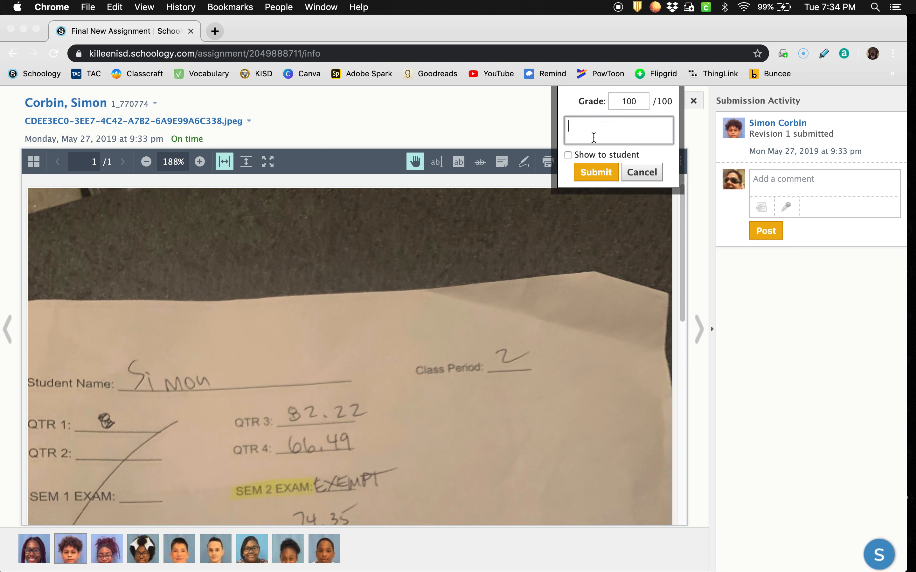
left_click(568, 154)
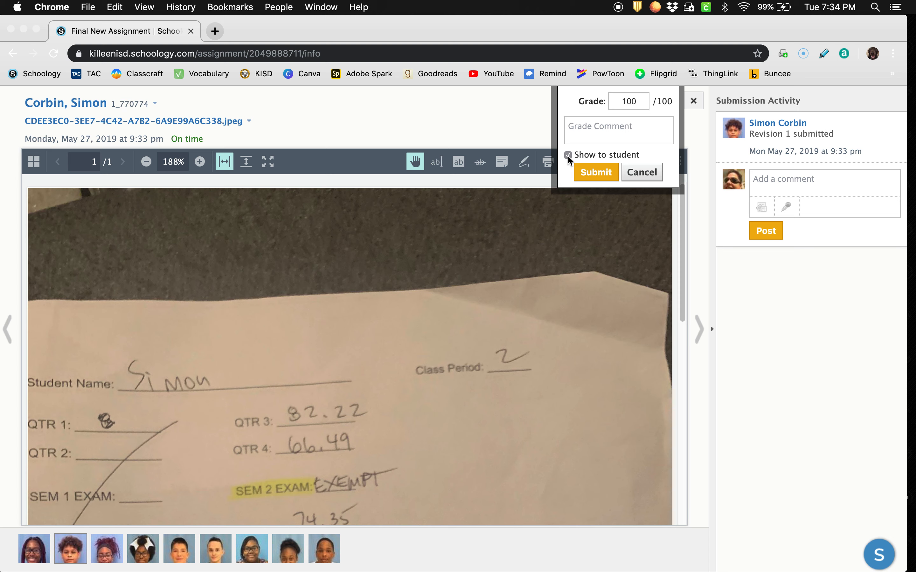
left_click(597, 174)
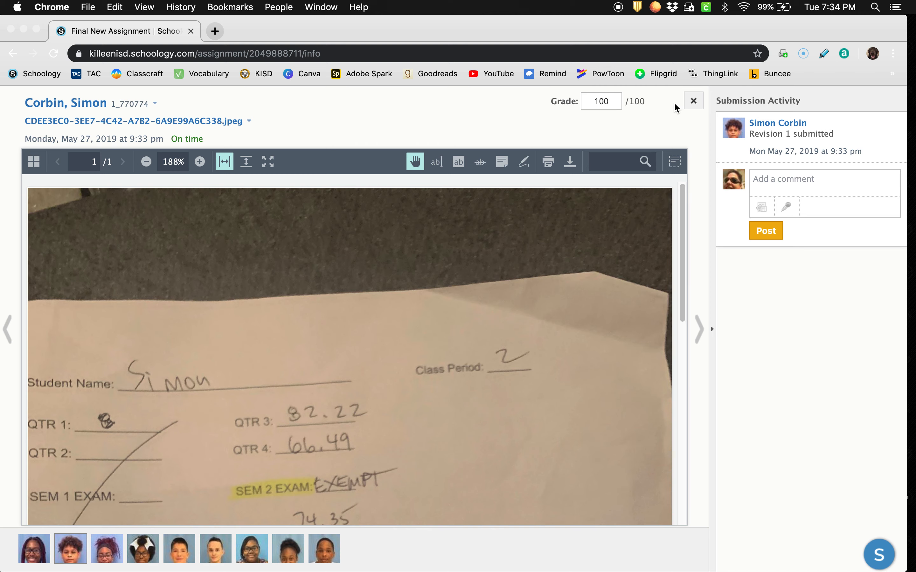
left_click(694, 101)
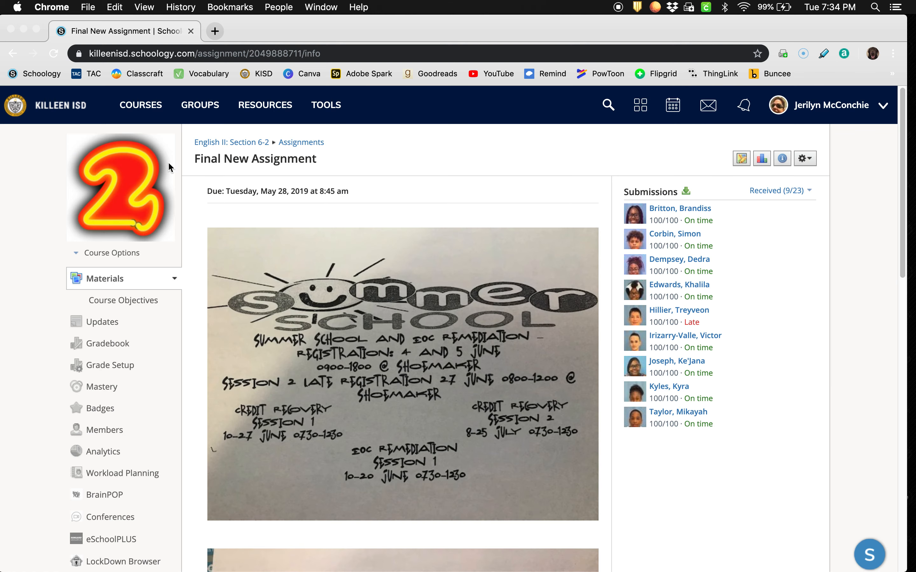
View the gradebook of English II Section 6-2, and bring up the courses overview
left_click(100, 349)
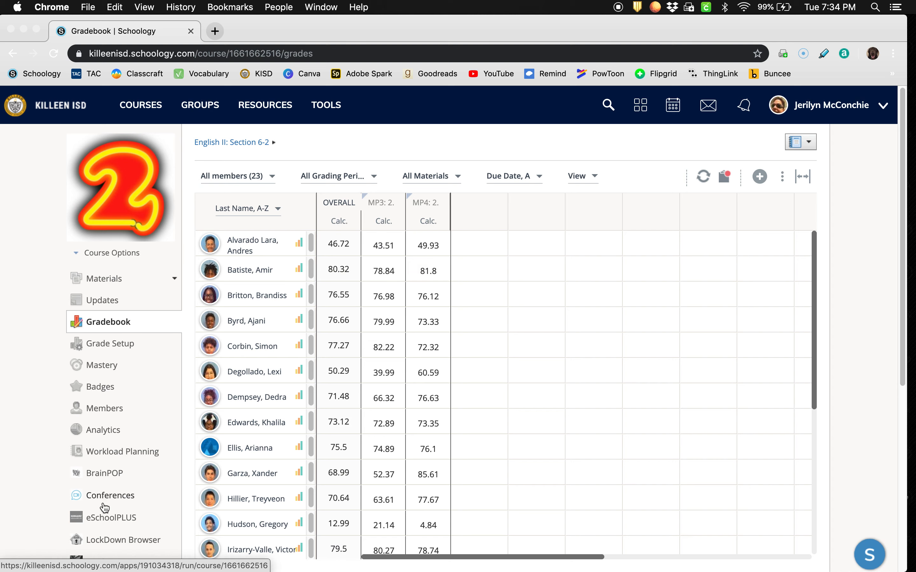
left_click(142, 107)
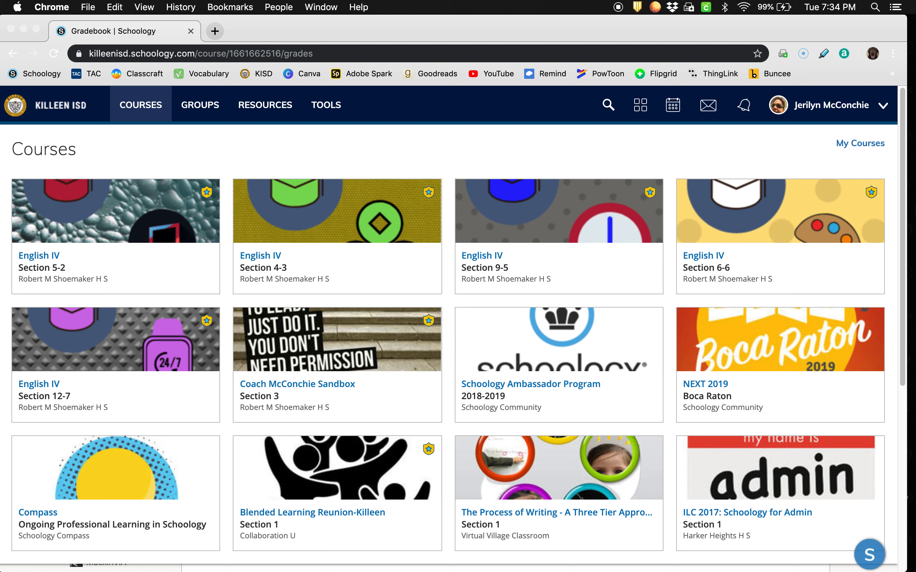
Switch to QuickTime Player and quit it to end the screen recording
left_click(906, 404)
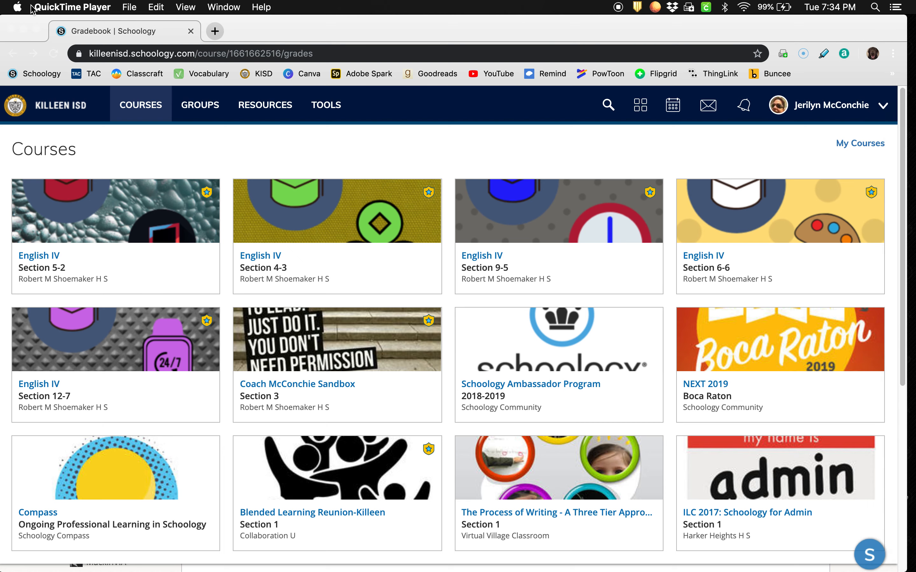
left_click(125, 12)
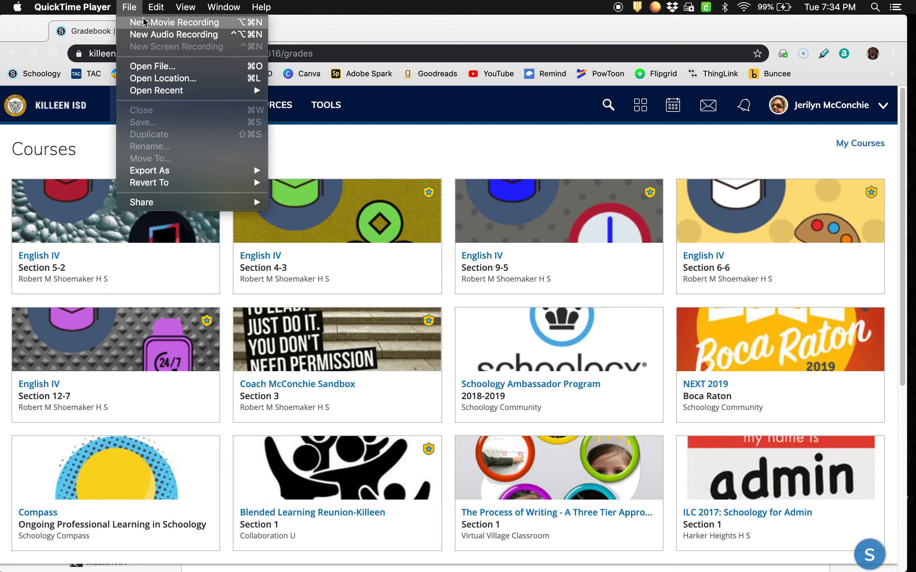
mouse_move(66, 7)
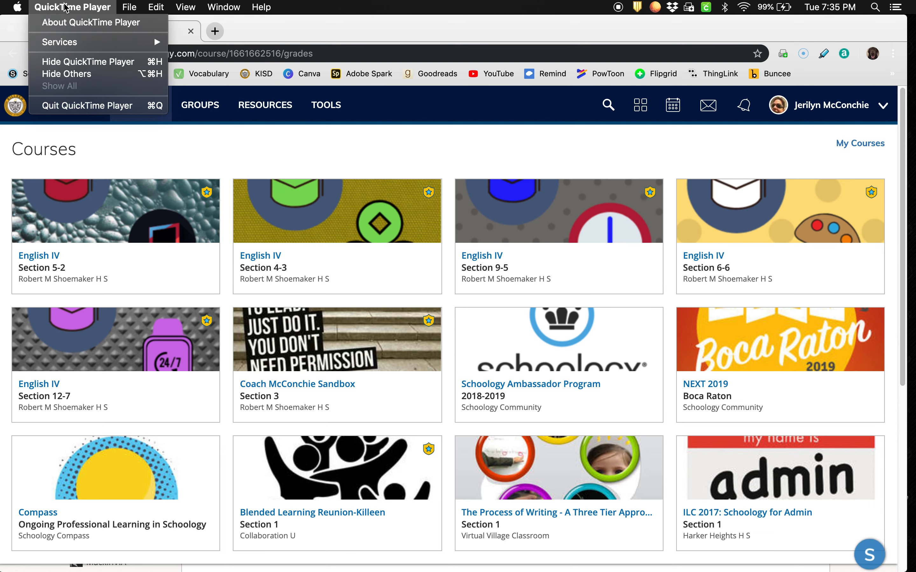
left_click(87, 106)
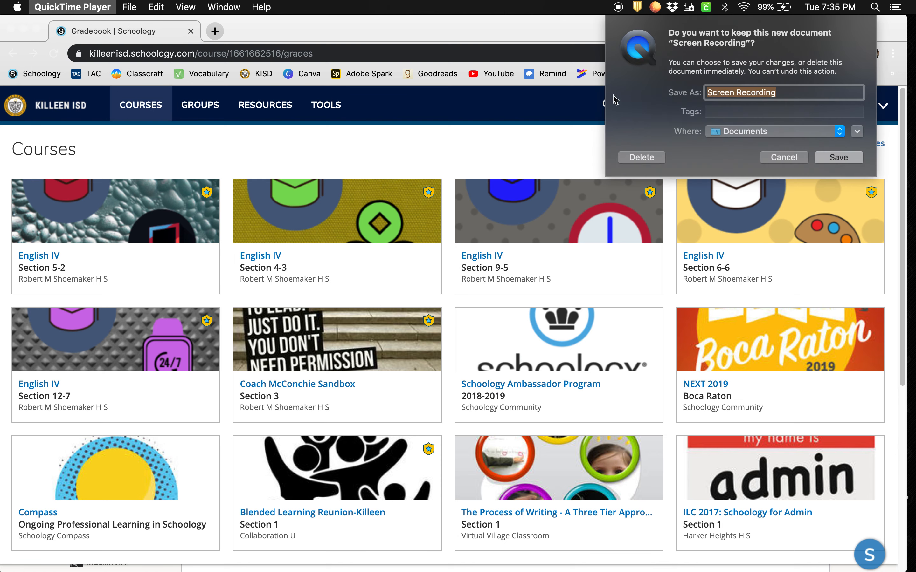
Name the screen recording "Create Assignment" and choose Desktop as its save location
type("Create Assignment")
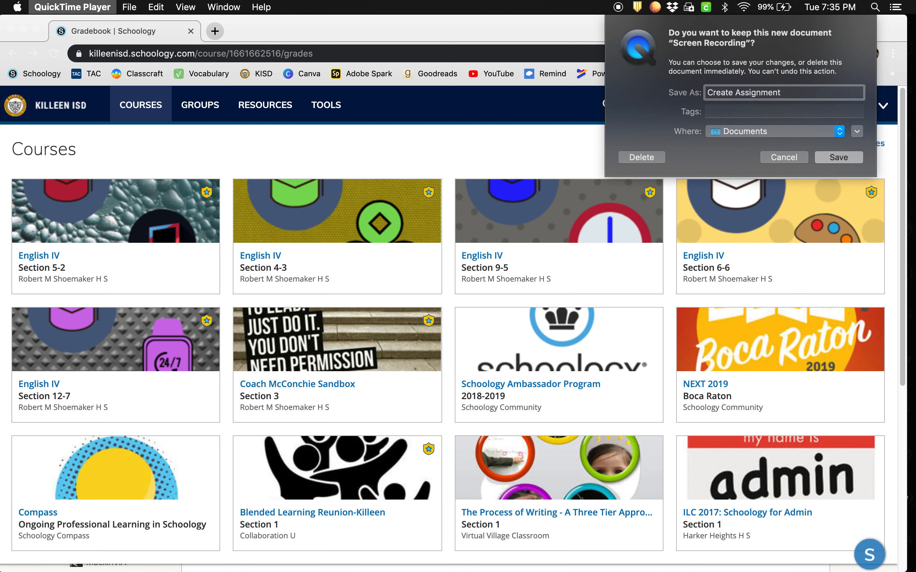
left_click(840, 132)
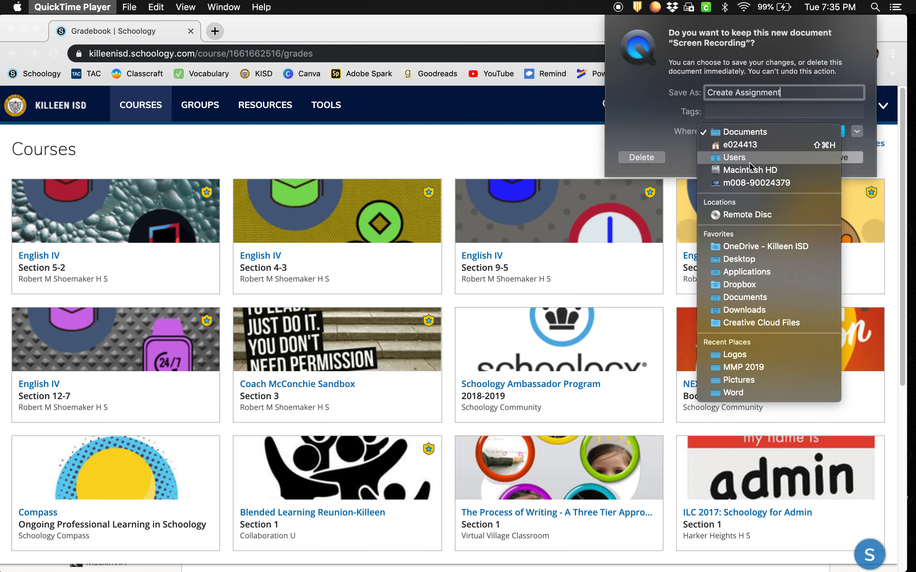
left_click(740, 260)
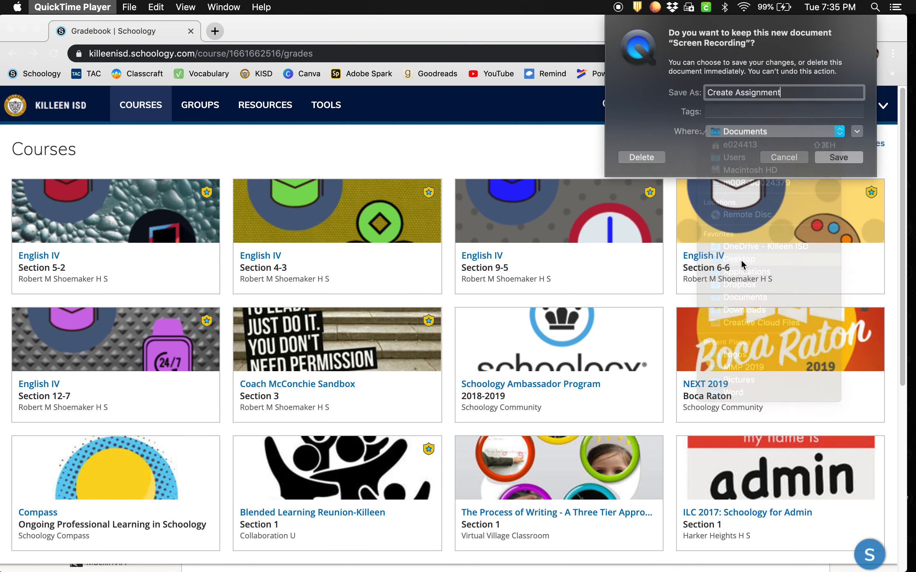